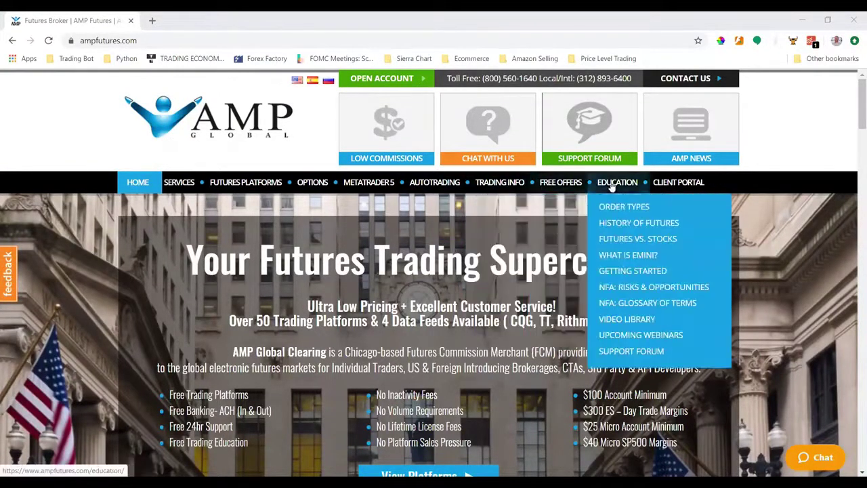
# Step: Log in to the AMP Clearing client account through Client Portal > Clients Login
pyautogui.moveTo(686, 182)
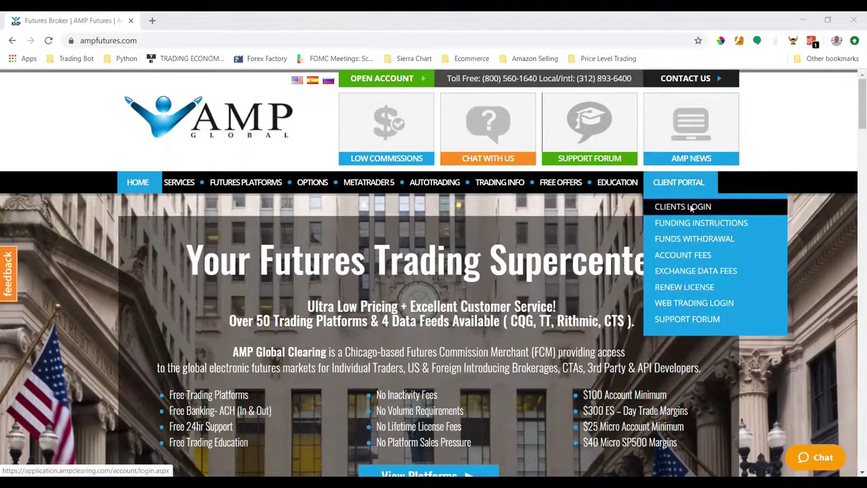
pyautogui.click(690, 208)
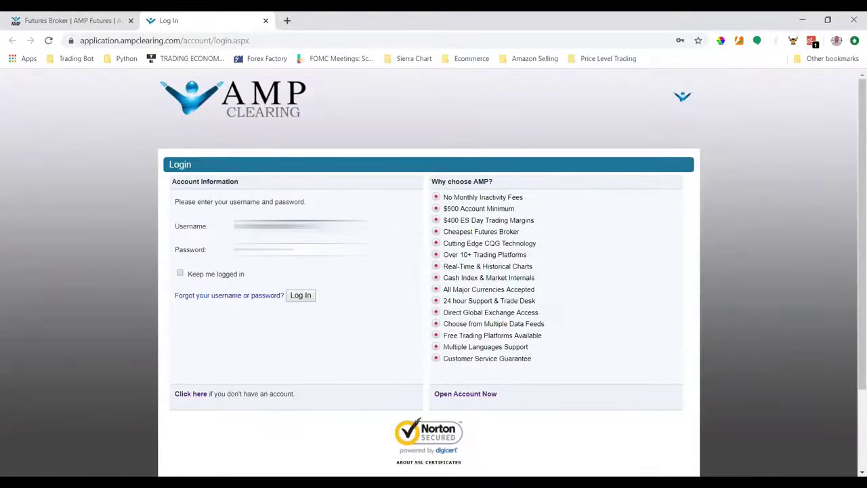
pyautogui.press('Return')
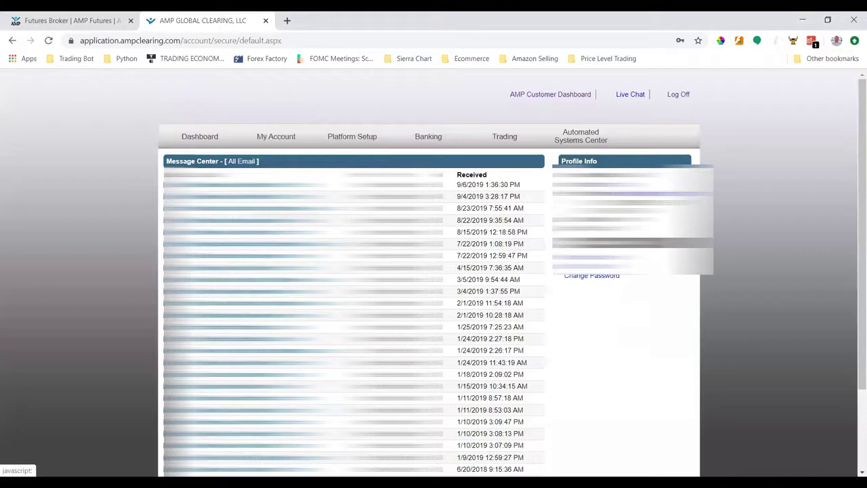
# Step: Open the Live Trading Setup Request form and set Request Type to Initial Setup (new)
pyautogui.click(350, 137)
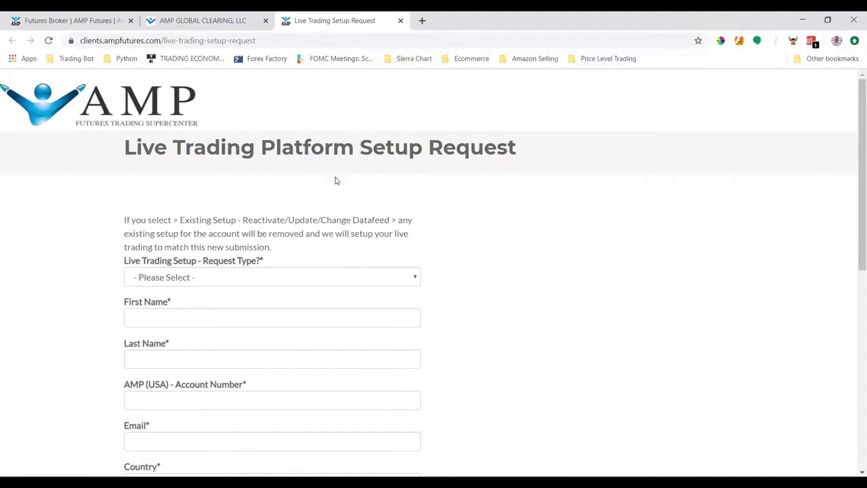
pyautogui.scroll(-1, 317, 191)
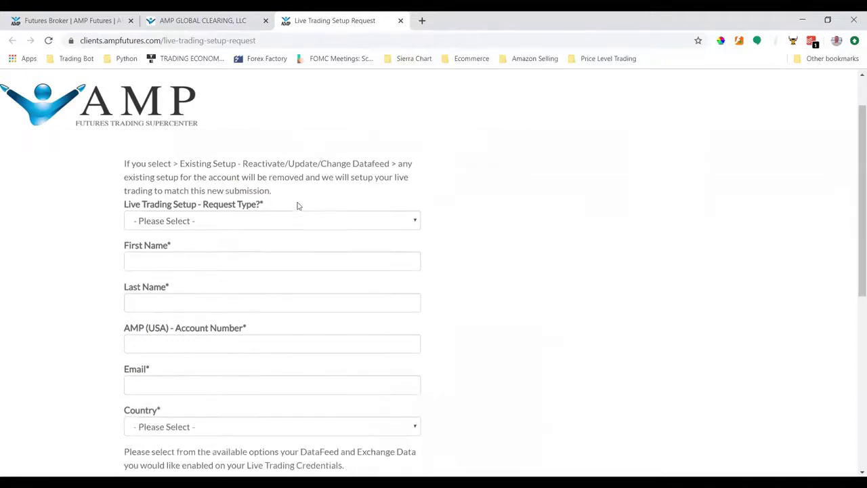
pyautogui.click(243, 219)
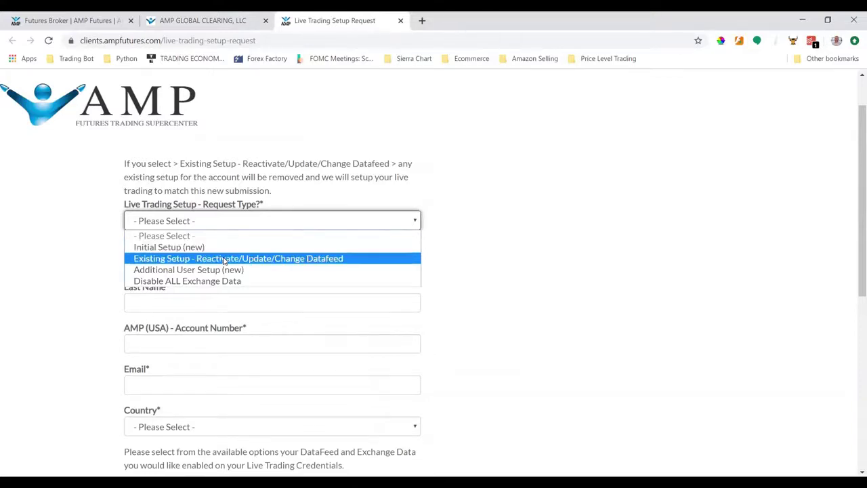
pyautogui.click(561, 274)
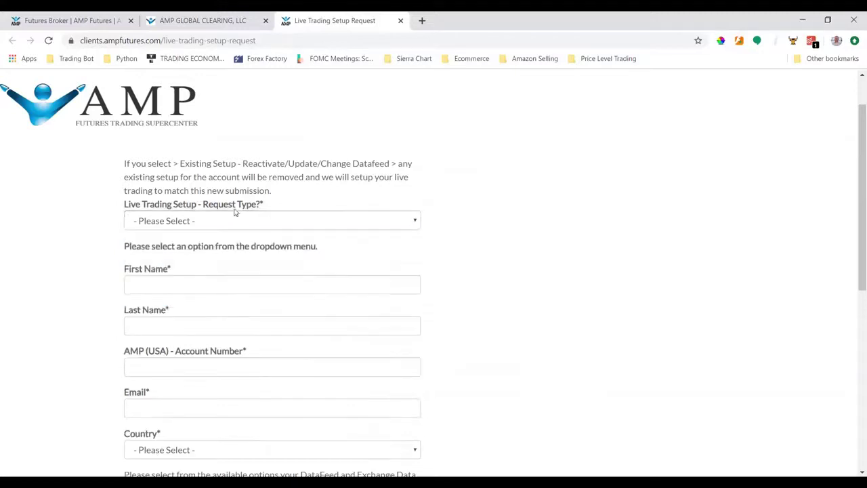
pyautogui.click(212, 220)
pyautogui.click(192, 248)
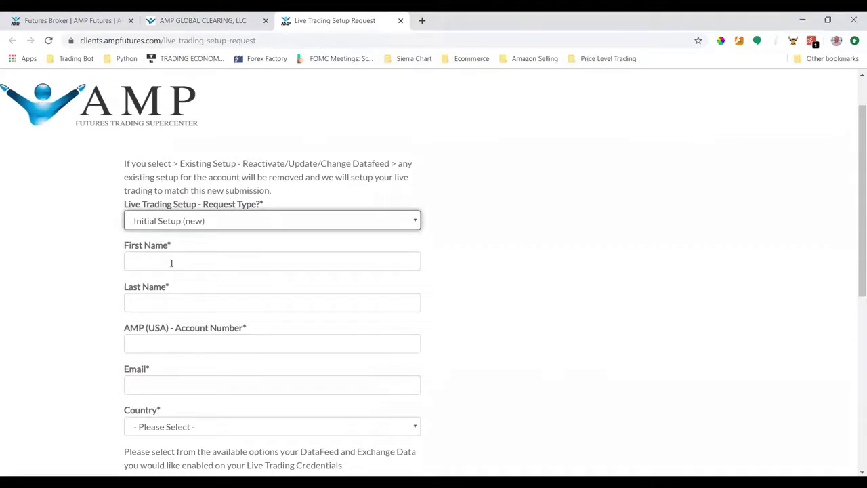
pyautogui.scroll(-2, 216, 289)
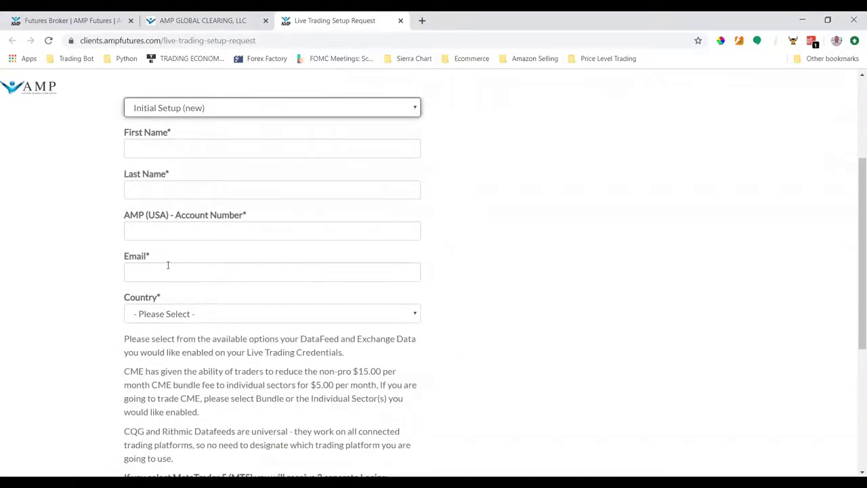
pyautogui.scroll(-1, 176, 284)
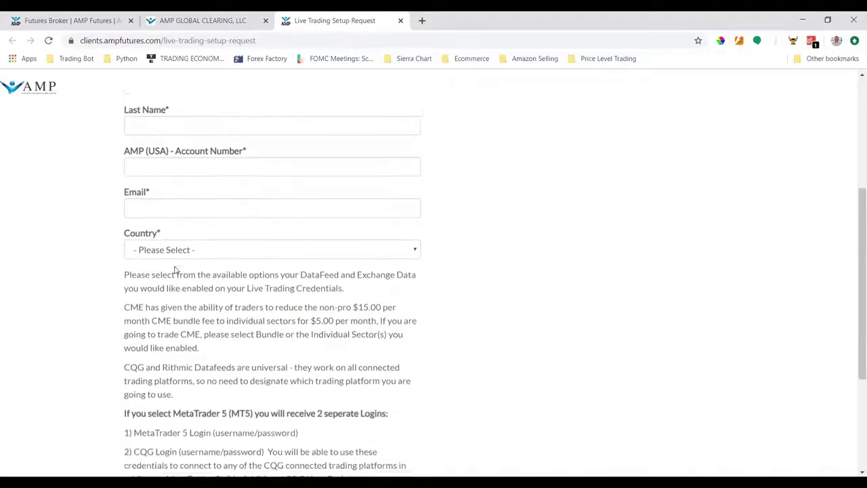
pyautogui.scroll(-3, 175, 269)
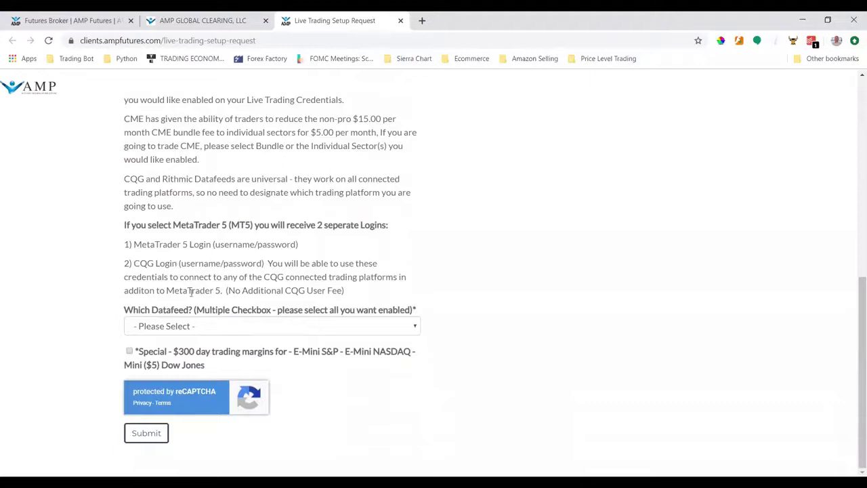
# Step: Choose Sierra Chart - CQG as the datafeed and enable the CME $5.00 exchange data
pyautogui.click(200, 327)
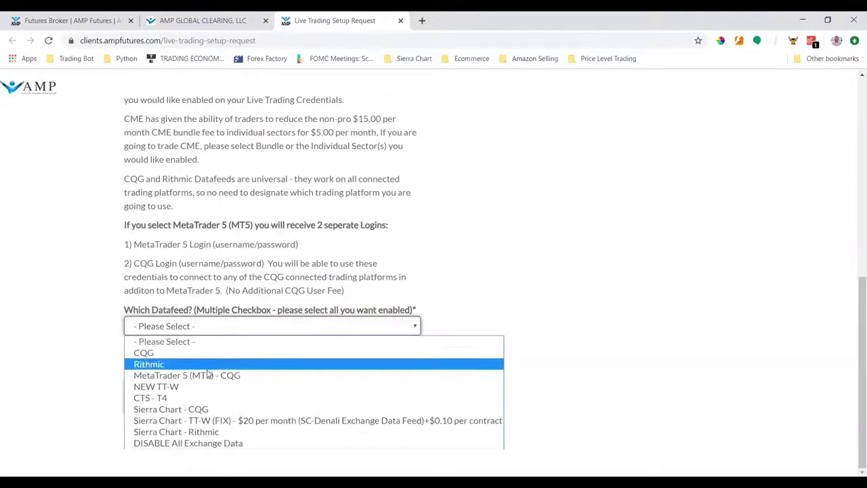
pyautogui.click(203, 409)
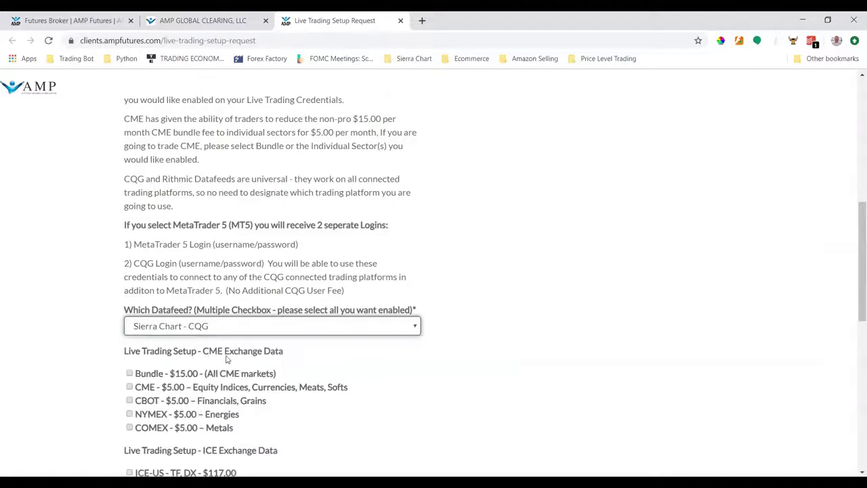
pyautogui.scroll(-1, 212, 355)
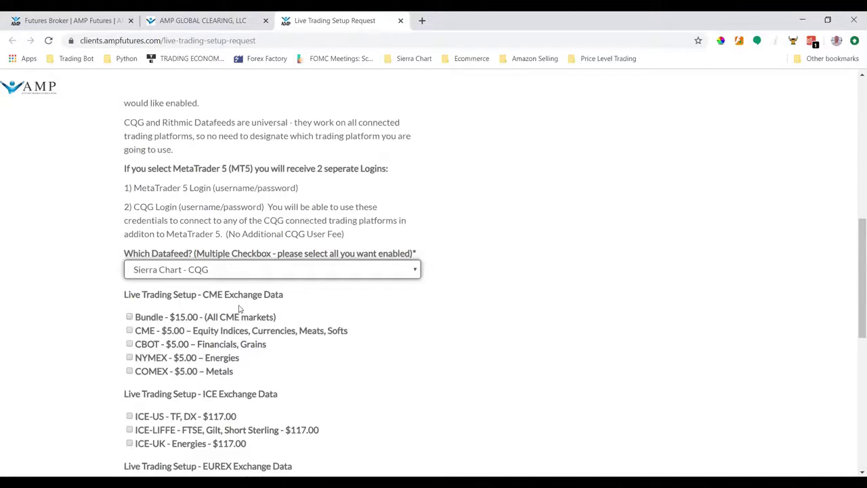
pyautogui.click(129, 330)
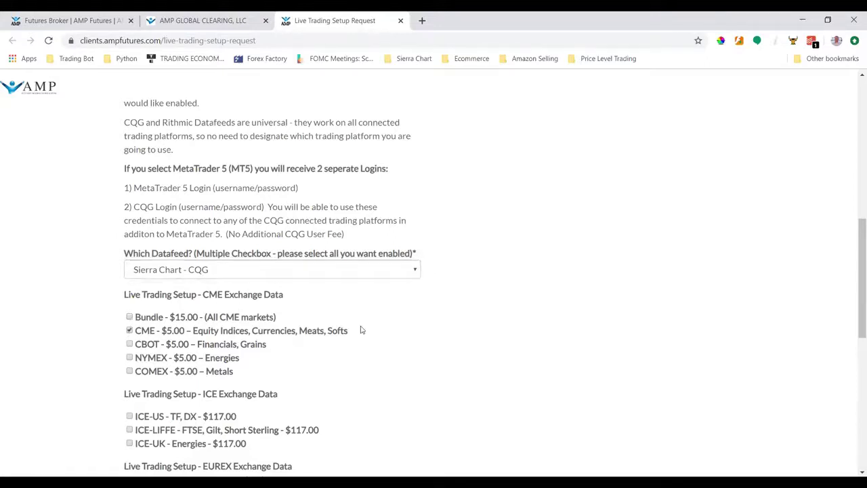
pyautogui.scroll(-1, 361, 330)
pyautogui.scroll(-2, 365, 328)
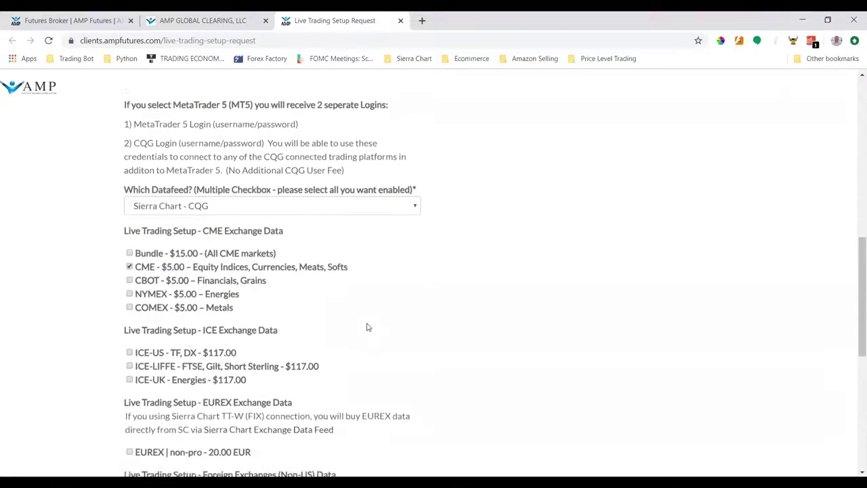
pyautogui.scroll(-3, 367, 327)
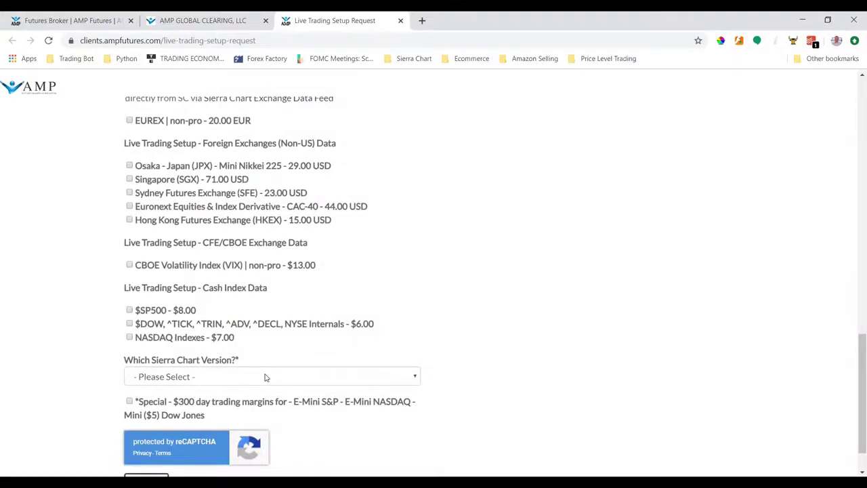
# Step: Pick Package 3 - FREE for AMP (Direct) Customers as the Sierra Chart version and submit the form
pyautogui.click(266, 377)
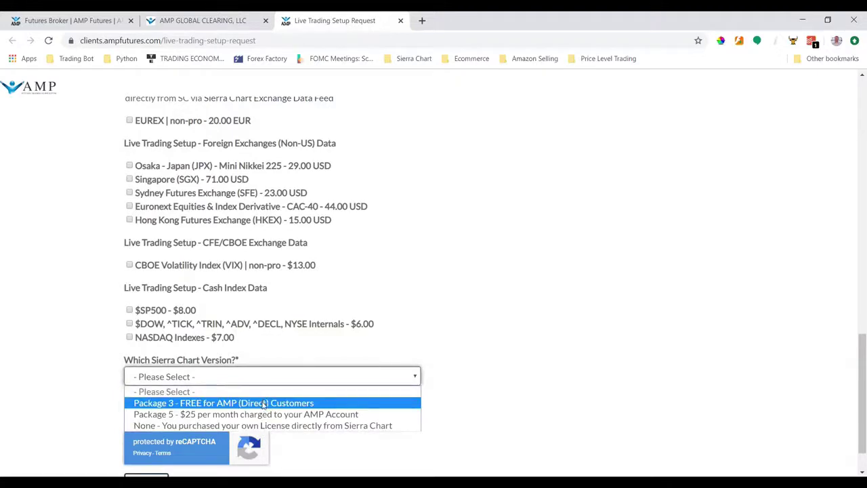
pyautogui.click(263, 405)
pyautogui.scroll(-1, 424, 291)
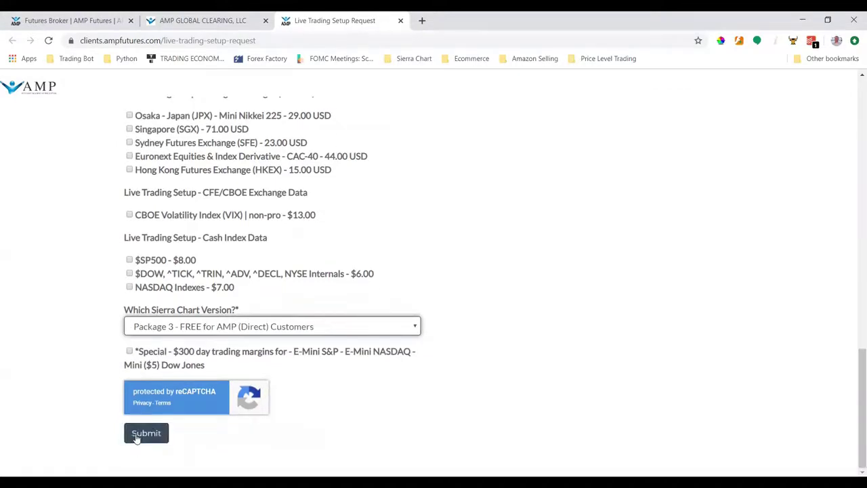
pyautogui.click(136, 434)
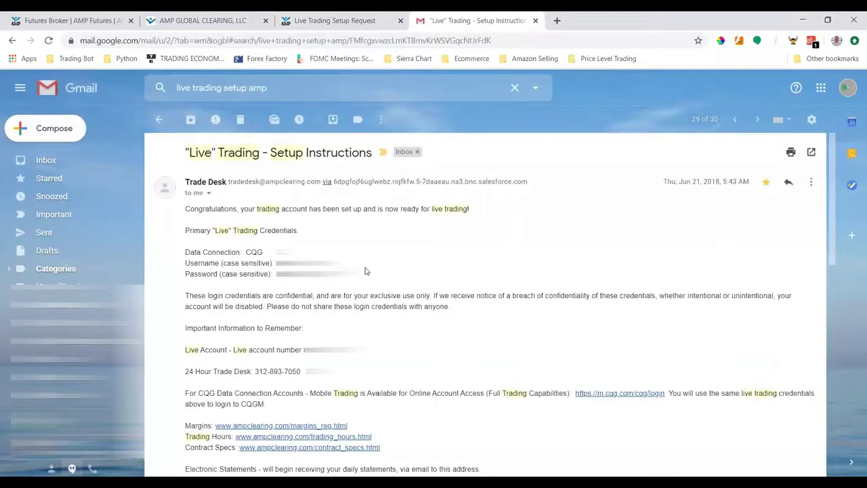
# Step: Highlight the "Live" Trading - Setup Instructions email title to review the CQG credentials
pyautogui.moveTo(179, 155); pyautogui.dragTo(372, 155)
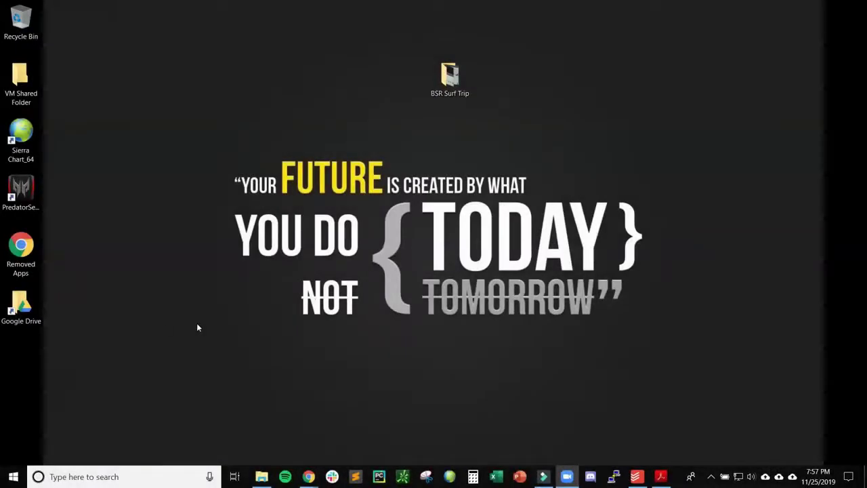
# Step: Launch Sierra Chart from the taskbar and move through the login dialog to the Login button
pyautogui.click(450, 474)
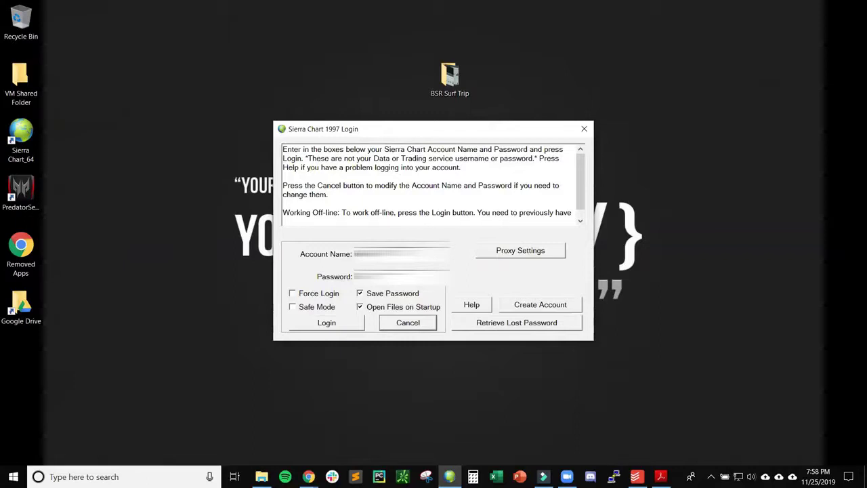
pyautogui.press('Tab')
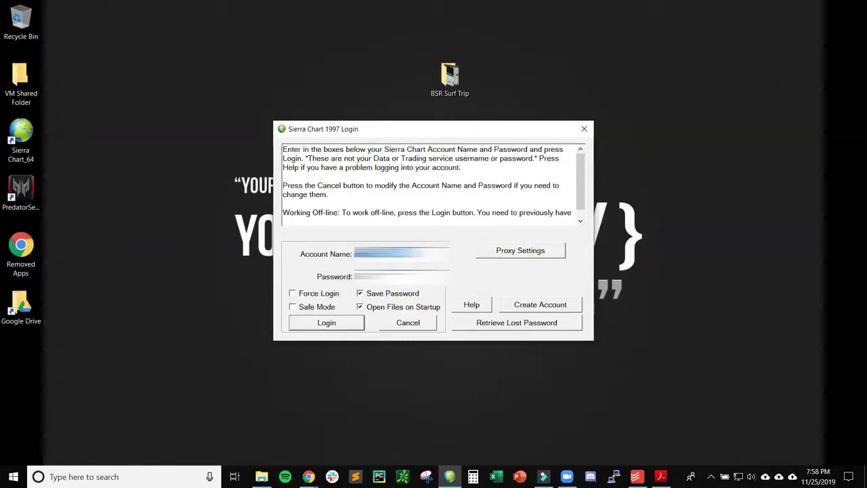
pyautogui.press('Tab')
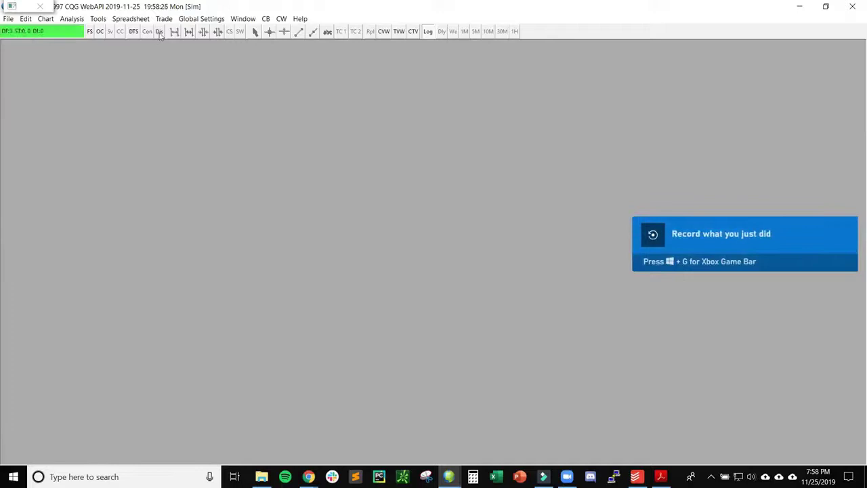
# Step: Disconnect the feed and keep CQG WebAPI as the service in Data/Trade Service Settings
pyautogui.click(159, 31)
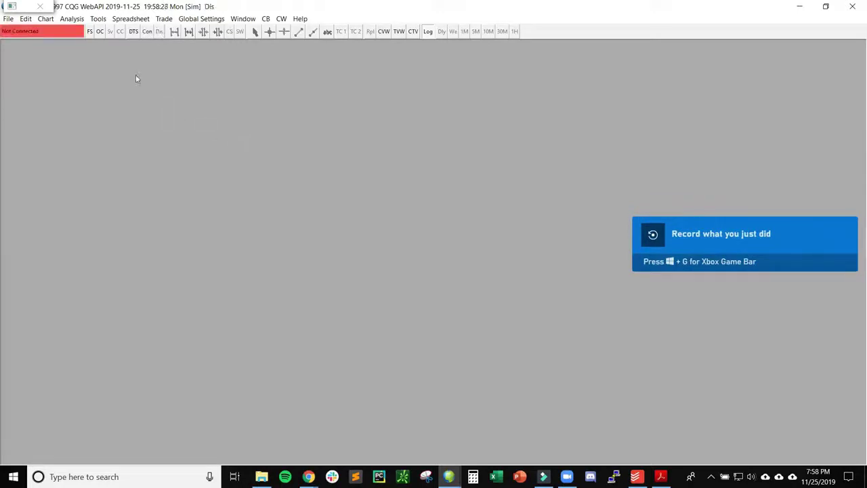
pyautogui.click(133, 32)
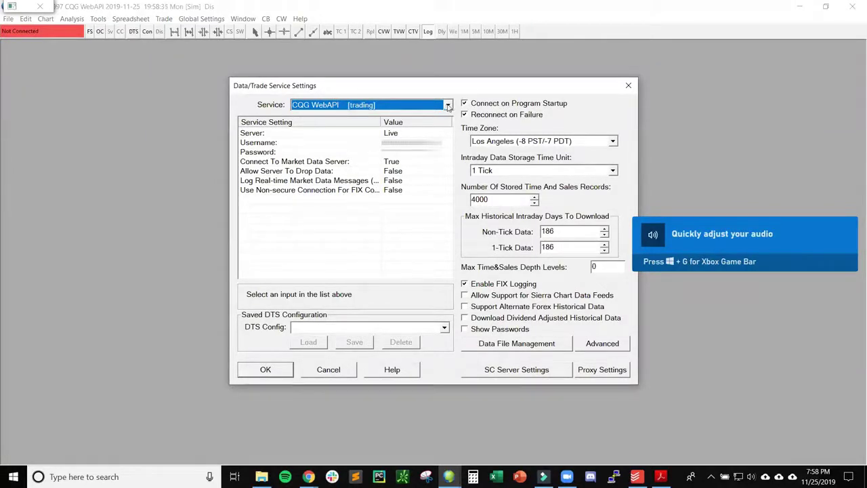
pyautogui.click(447, 105)
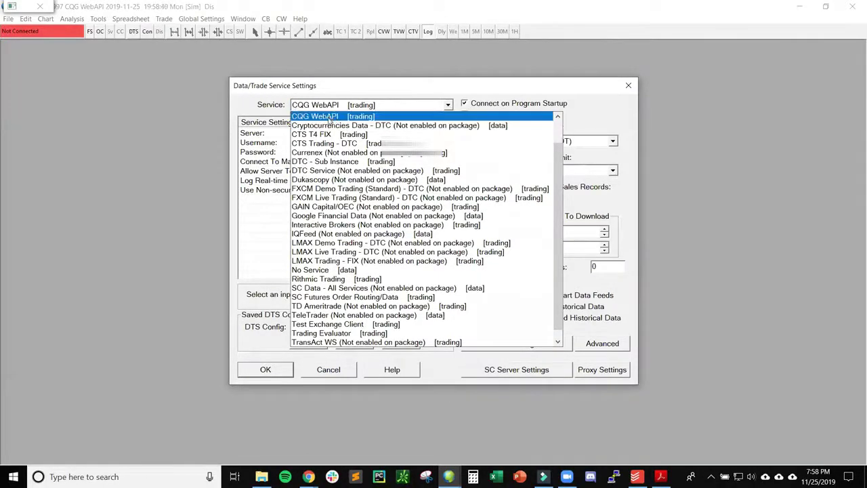
pyautogui.click(349, 88)
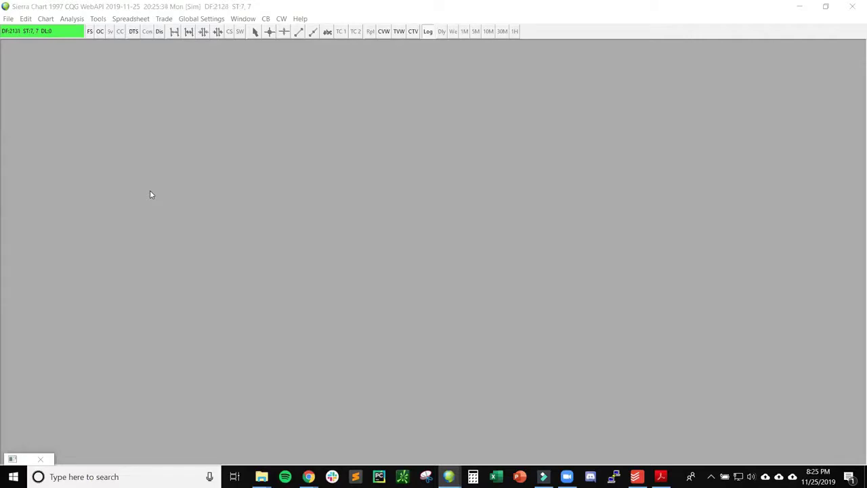
# Step: Open the PriceLevelTrading_DOM_Setup.cht chartbook from the C:\SierraChart\Data folder
pyautogui.hotkey('alt', 'f')
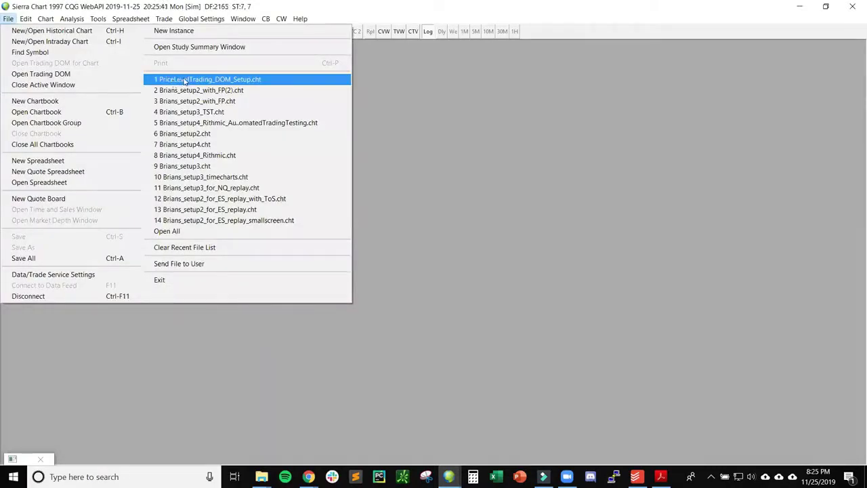
pyautogui.click(61, 113)
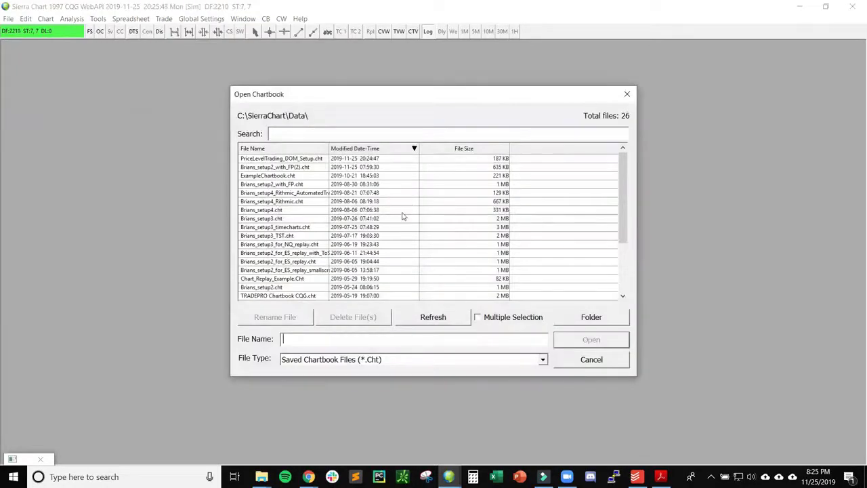
pyautogui.scroll(-3, 401, 216)
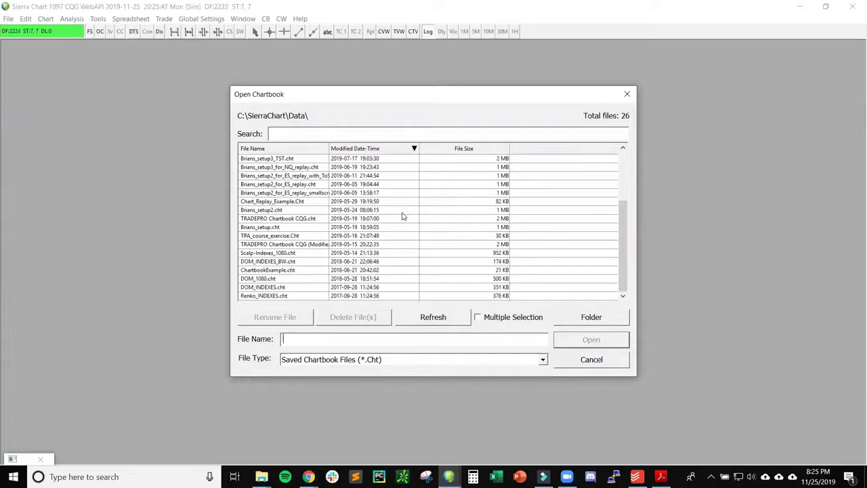
pyautogui.click(579, 317)
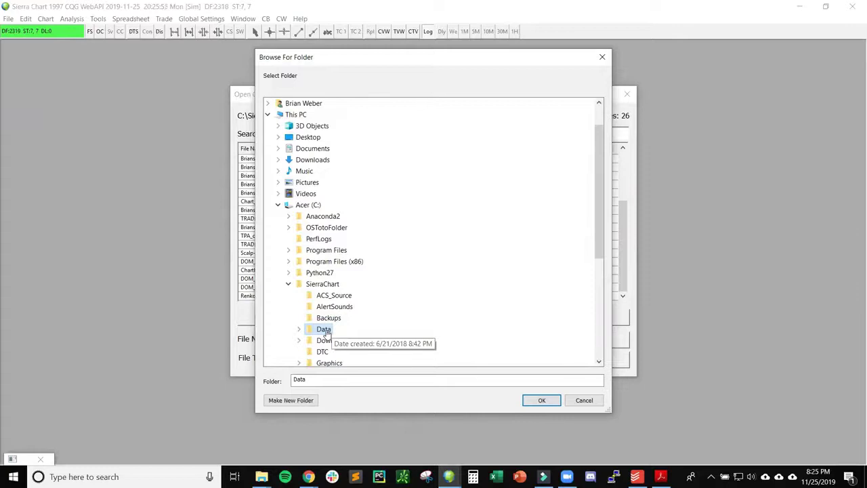
pyautogui.click(298, 329)
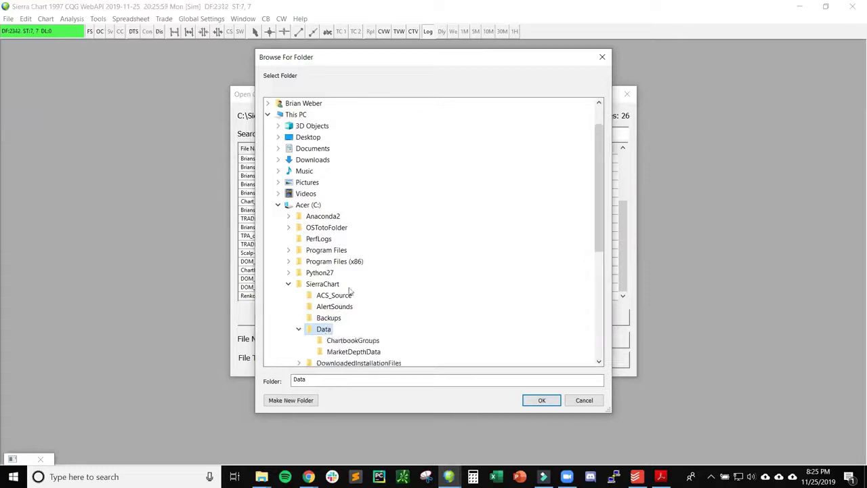
pyautogui.scroll(-2, 350, 290)
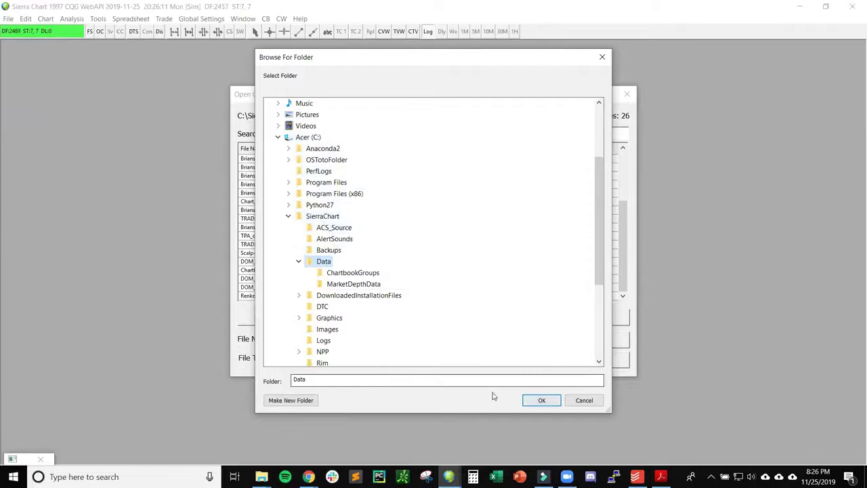
pyautogui.click(546, 401)
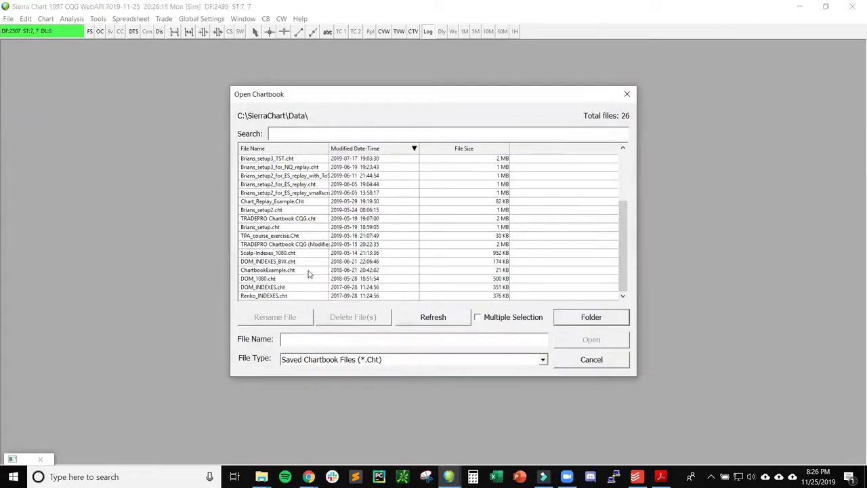
pyautogui.scroll(3, 308, 273)
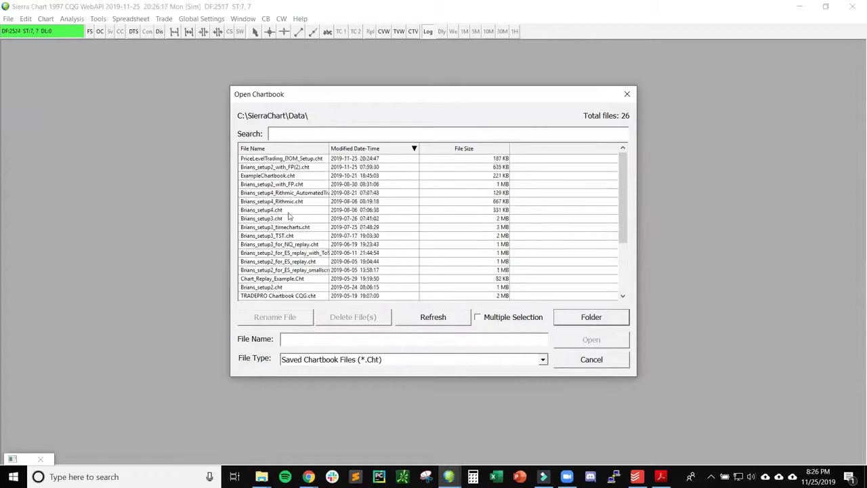
pyautogui.click(264, 160)
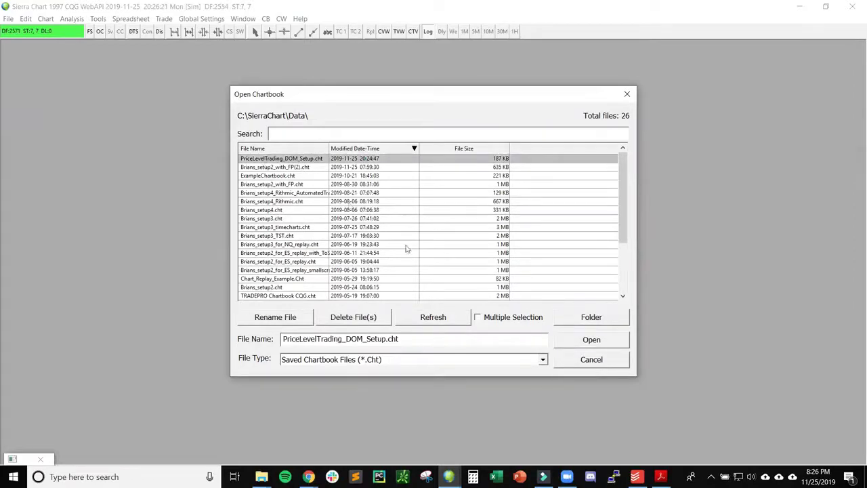
pyautogui.click(588, 343)
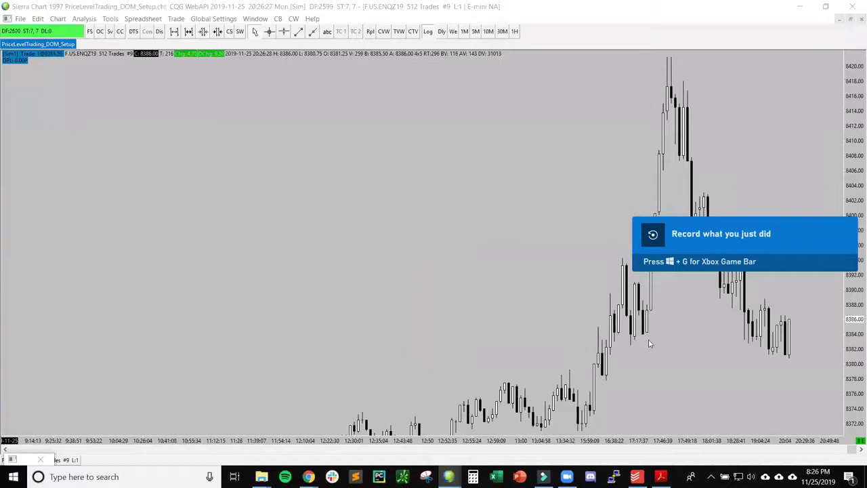
# Step: Drag the F.US.ENQZ19 DOM window to the top-left corner over the price chart
pyautogui.scroll(-5, 648, 343)
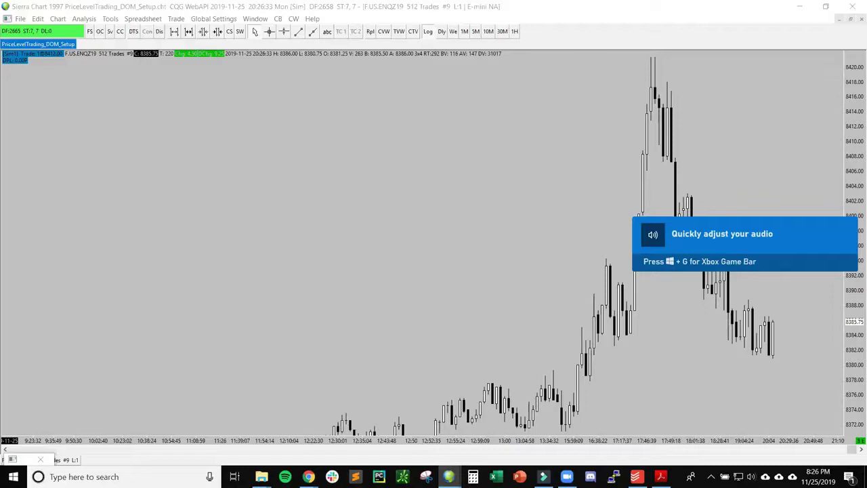
pyautogui.moveTo(142, 10); pyautogui.dragTo(140, 92)
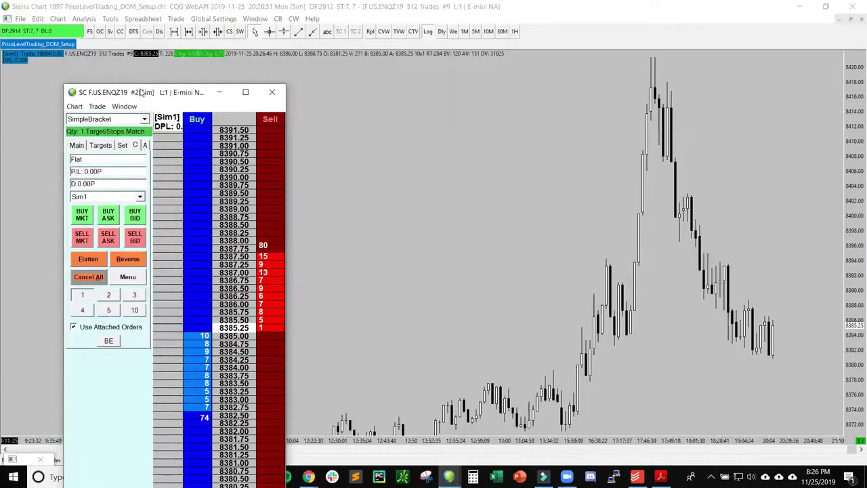
pyautogui.moveTo(140, 92); pyautogui.dragTo(138, 26)
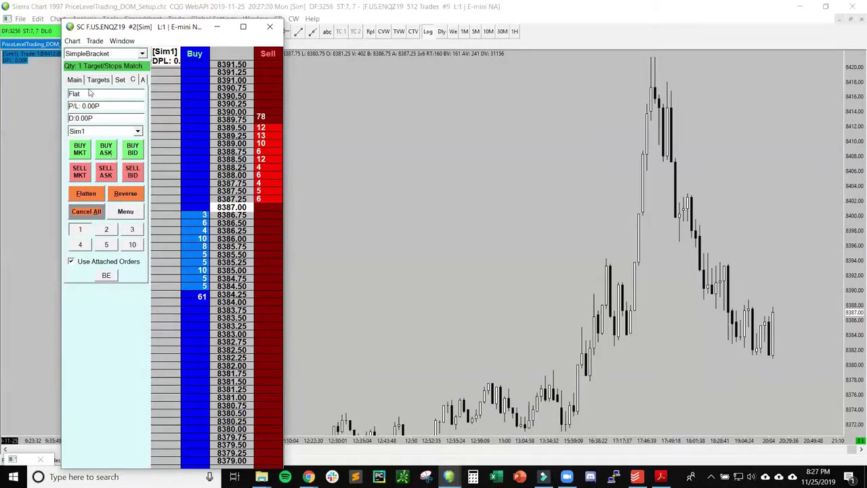
pyautogui.click(95, 42)
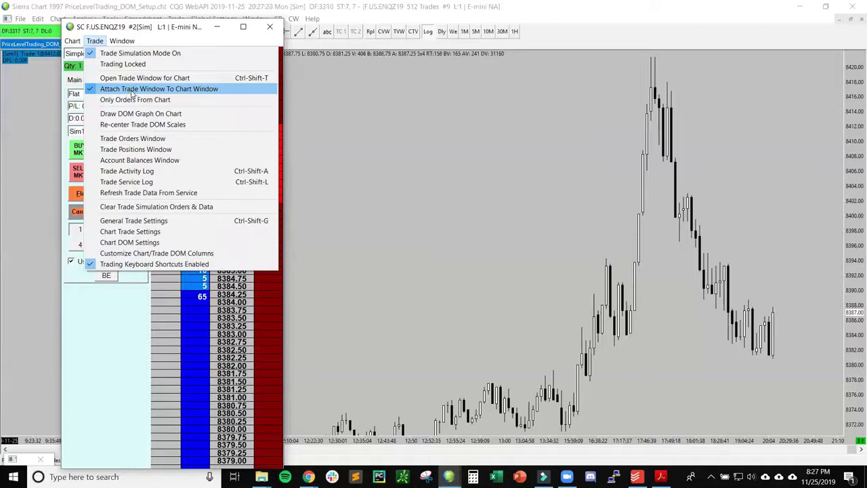
pyautogui.click(133, 91)
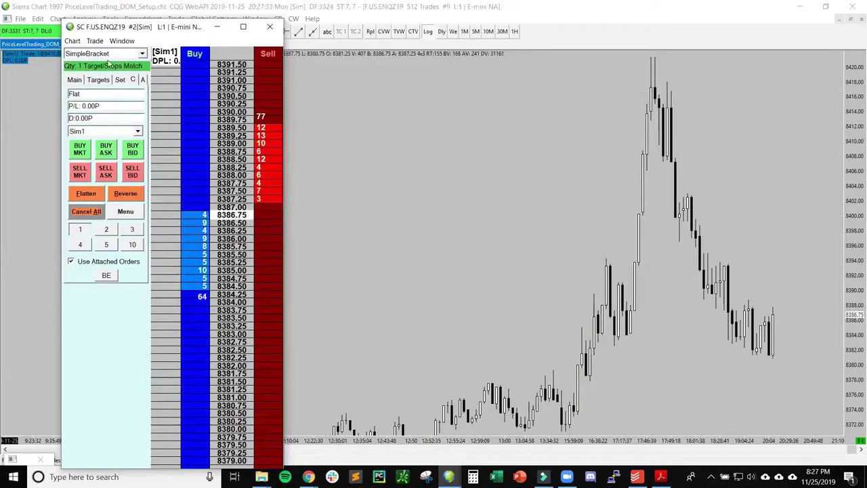
pyautogui.click(96, 42)
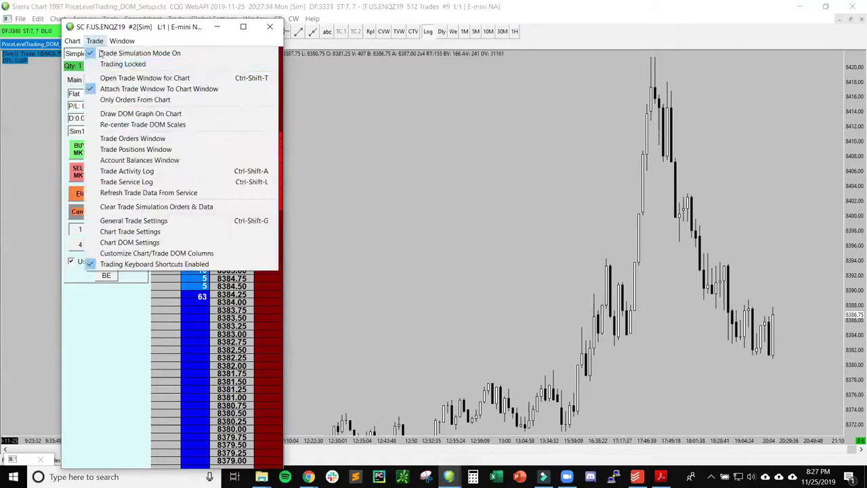
pyautogui.click(117, 90)
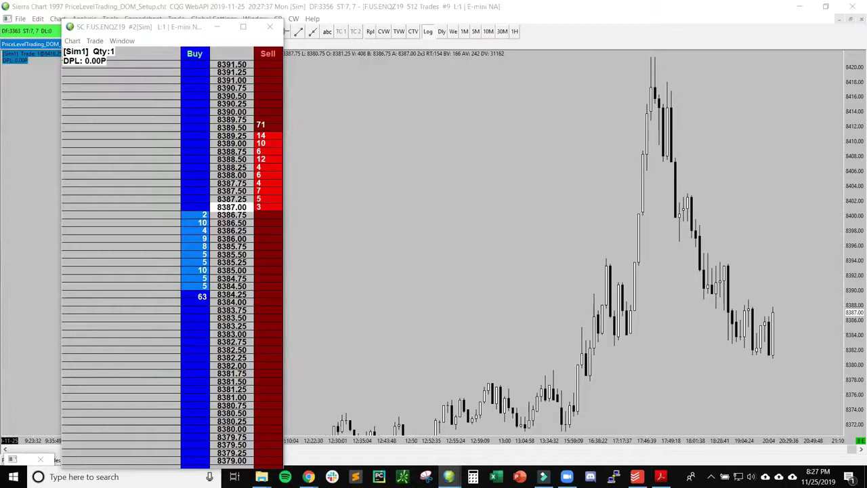
pyautogui.click(109, 89)
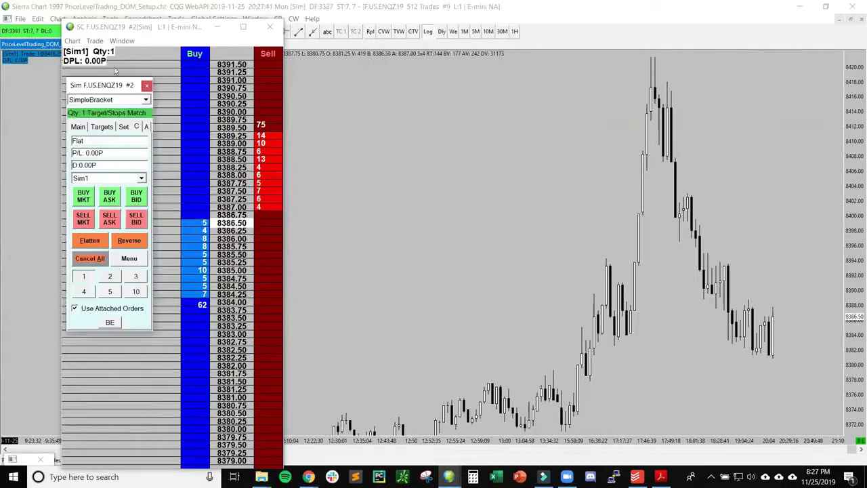
pyautogui.click(95, 42)
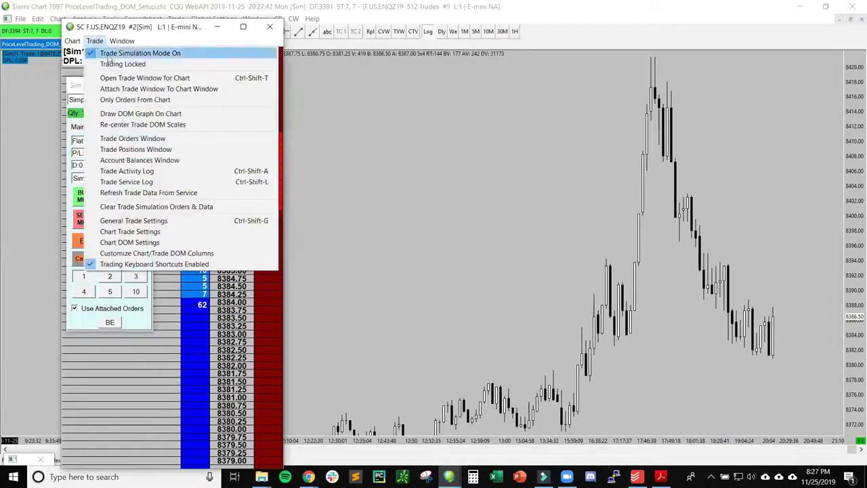
pyautogui.click(135, 89)
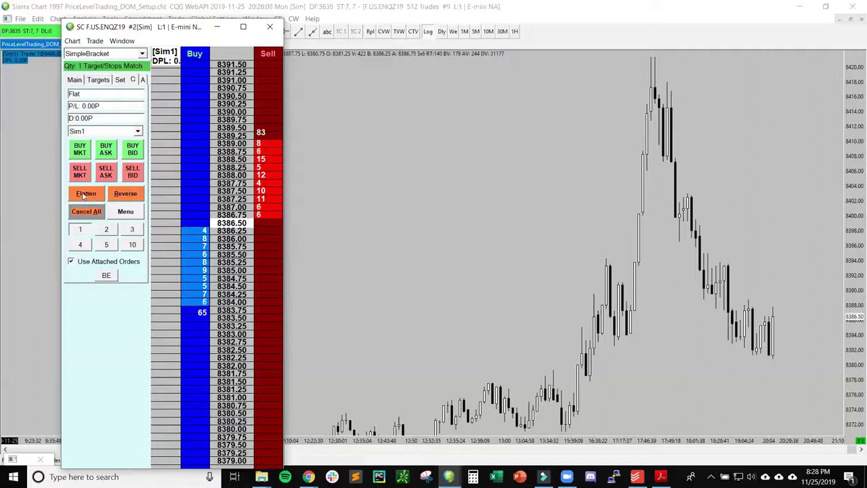
# Step: Place a simulated bracketed buy limit at 8384.50, then cancel it with its stop and target
pyautogui.click(201, 286)
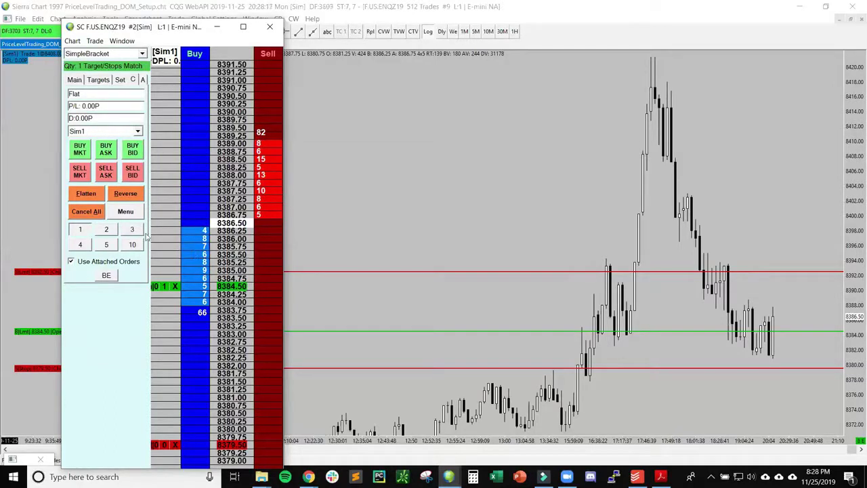
pyautogui.click(88, 194)
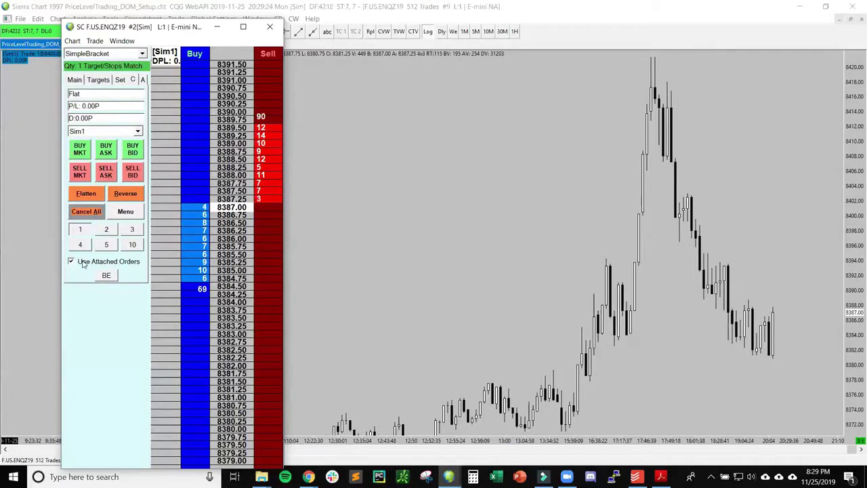
# Step: Toggle attached target and stop orders back on and review the target's 32-tick limit offset
pyautogui.click(72, 261)
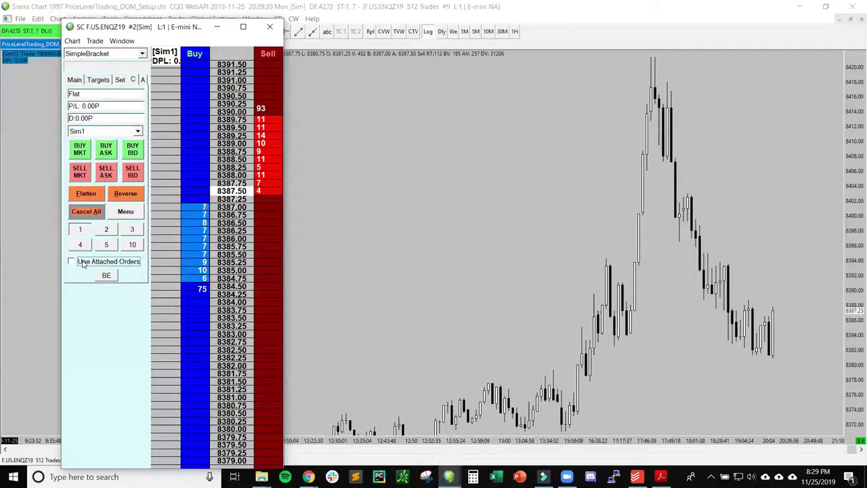
pyautogui.click(83, 263)
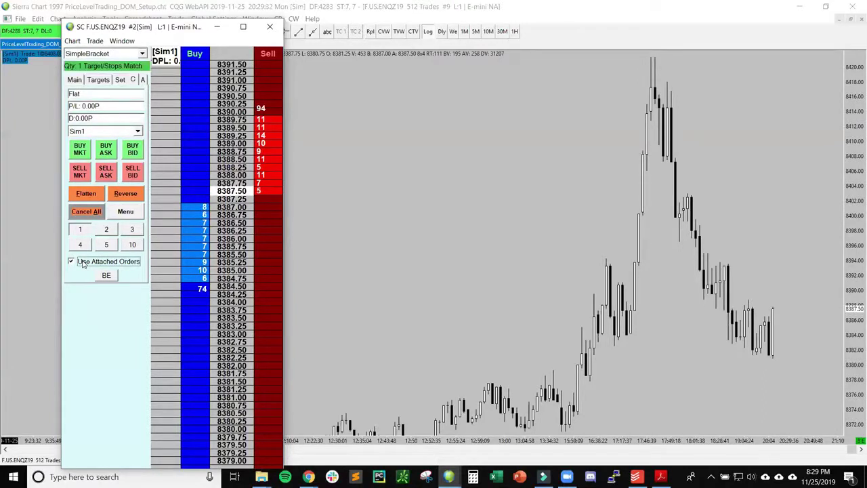
pyautogui.click(97, 80)
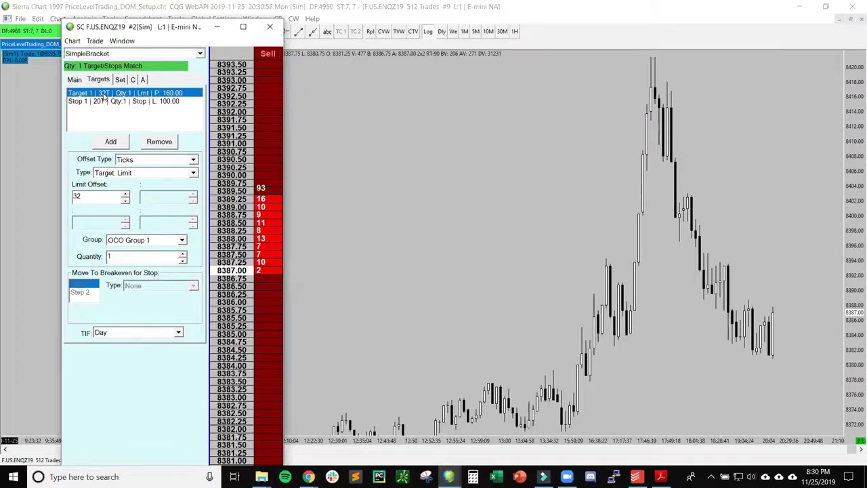
pyautogui.doubleClick(96, 195)
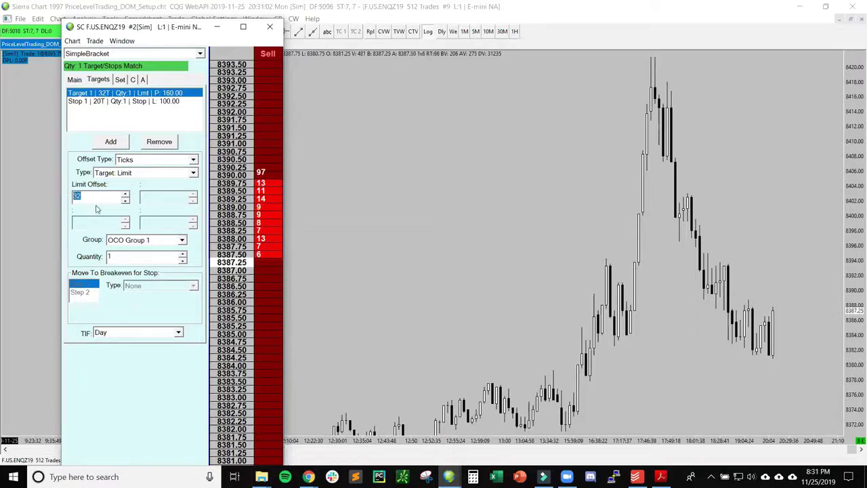
# Step: Review the 20-tick stop with breakeven step 1 at a 4-tick level offset
pyautogui.click(81, 102)
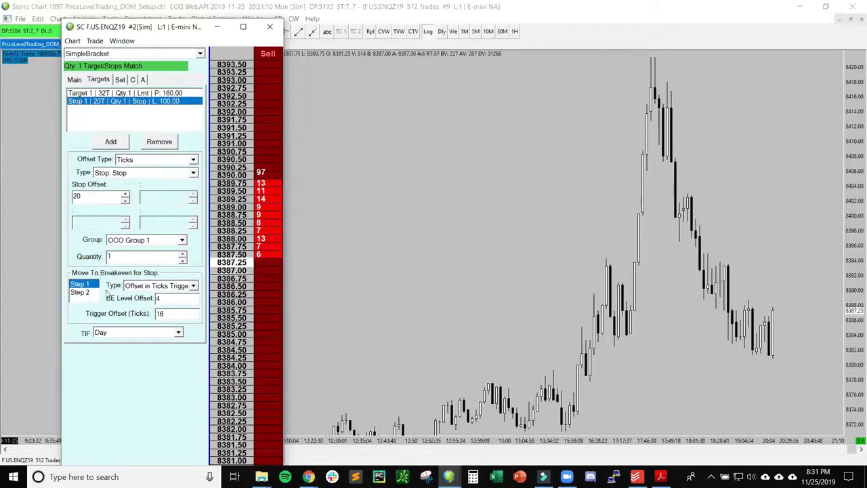
pyautogui.click(83, 293)
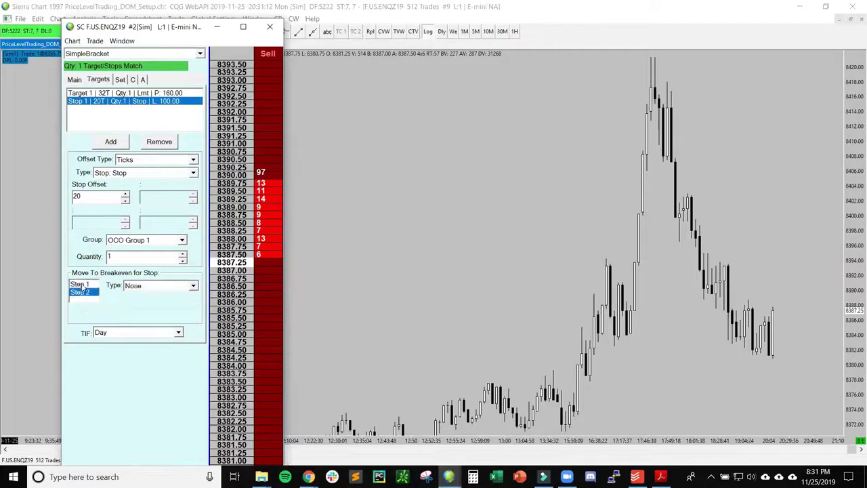
pyautogui.click(82, 284)
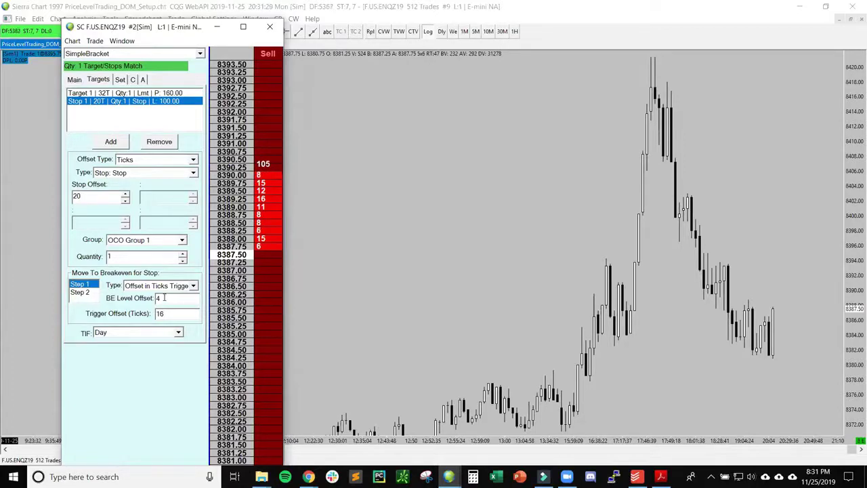
pyautogui.doubleClick(164, 298)
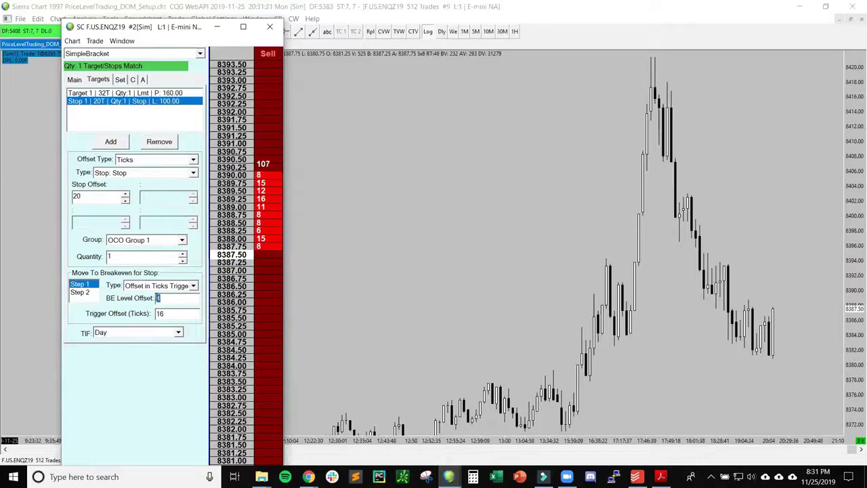
# Step: Show the Set settings: zero Primary Orders stop-limit offset, auto-set offset 10, quantity presets
pyautogui.click(120, 79)
pyautogui.doubleClick(146, 107)
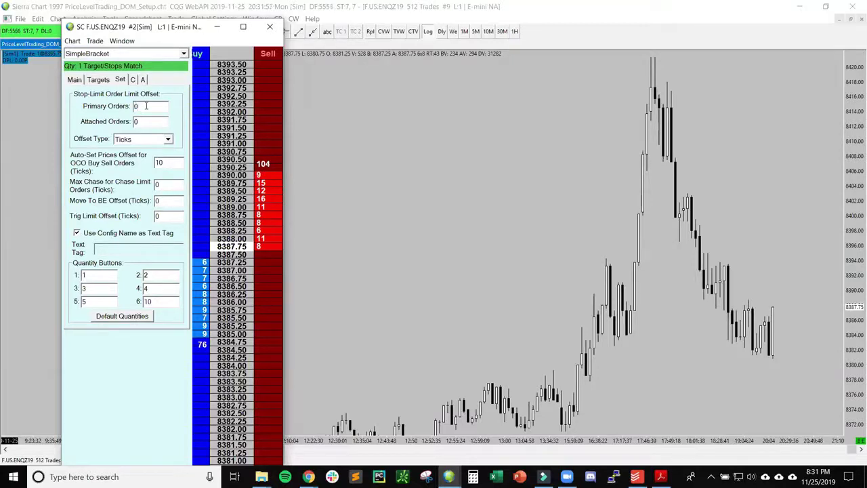
pyautogui.click(141, 109)
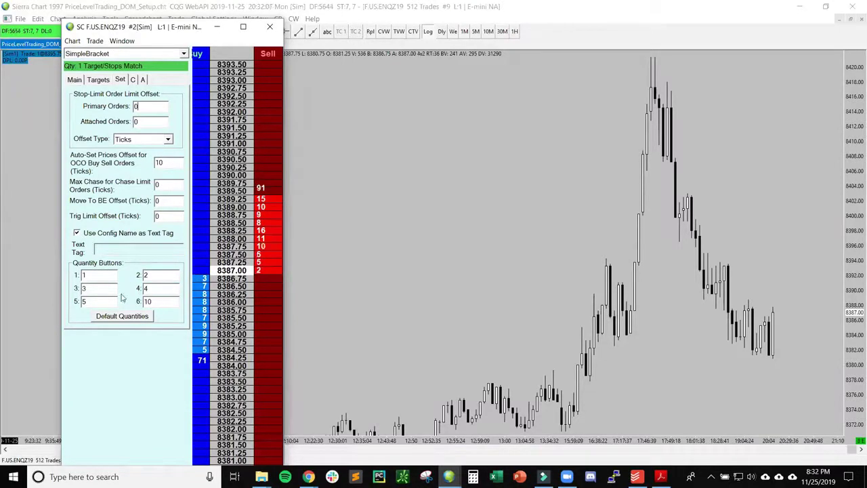
# Step: Place a 1-lot buy limit at 8386.75 on the C tab, then move it to 8387.00
pyautogui.click(132, 80)
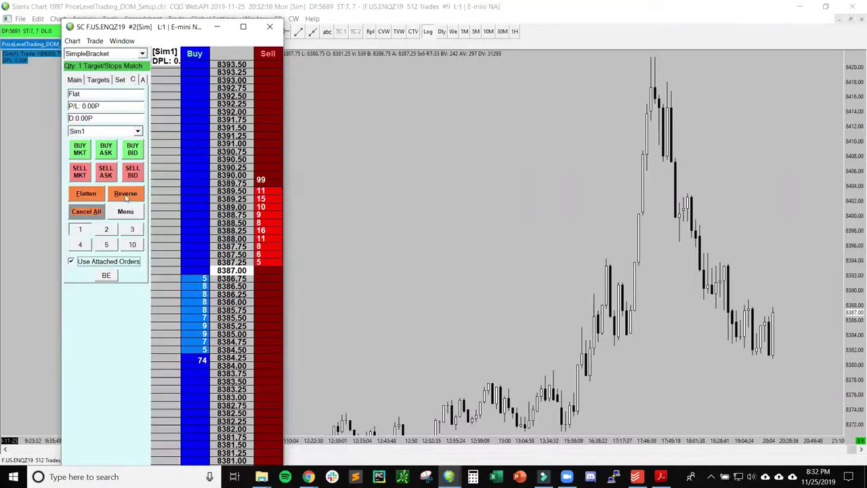
pyautogui.click(196, 278)
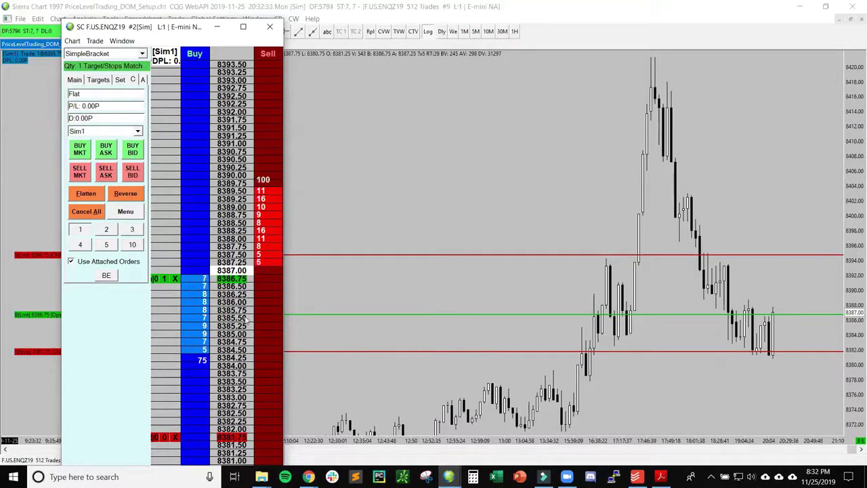
pyautogui.scroll(3, 230, 217)
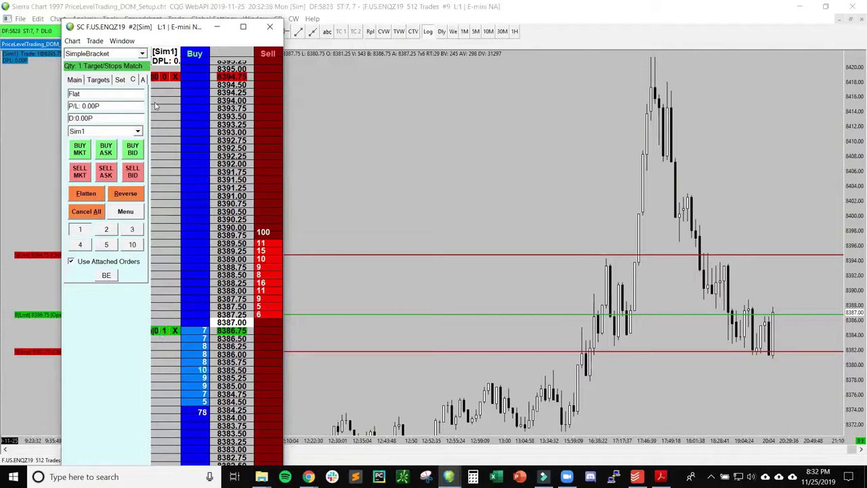
pyautogui.scroll(-4, 233, 425)
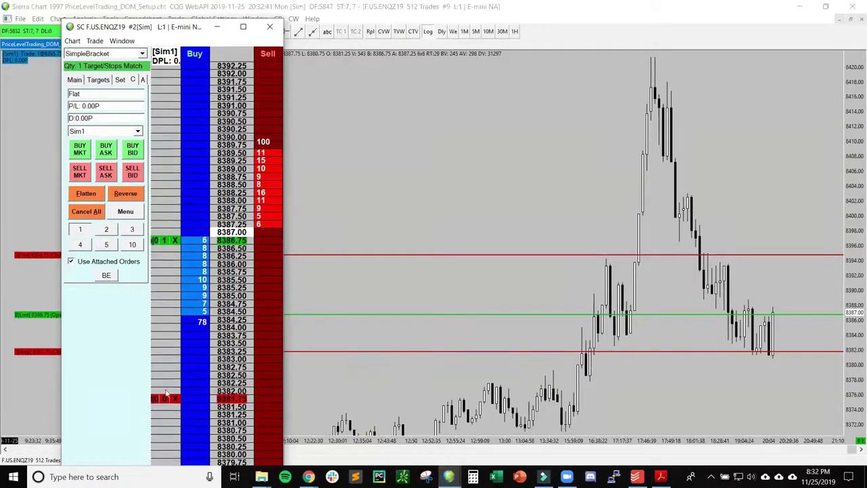
pyautogui.click(155, 241)
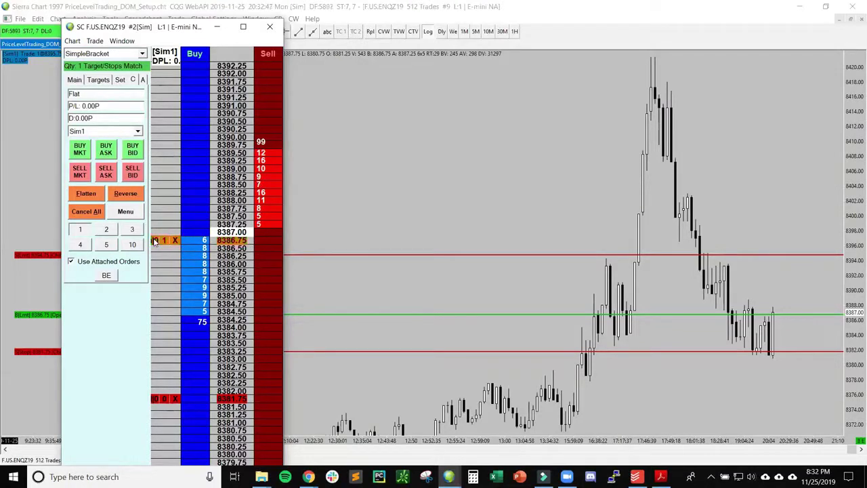
pyautogui.click(154, 233)
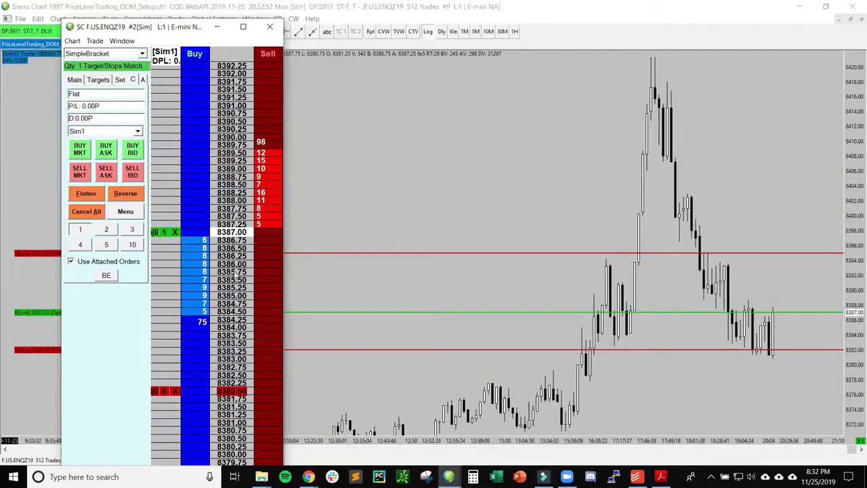
# Step: After the long fills at 8387.00, drag the profit target from 8395.00 down to about 8393
pyautogui.moveTo(235, 272); pyautogui.dragTo(231, 302)
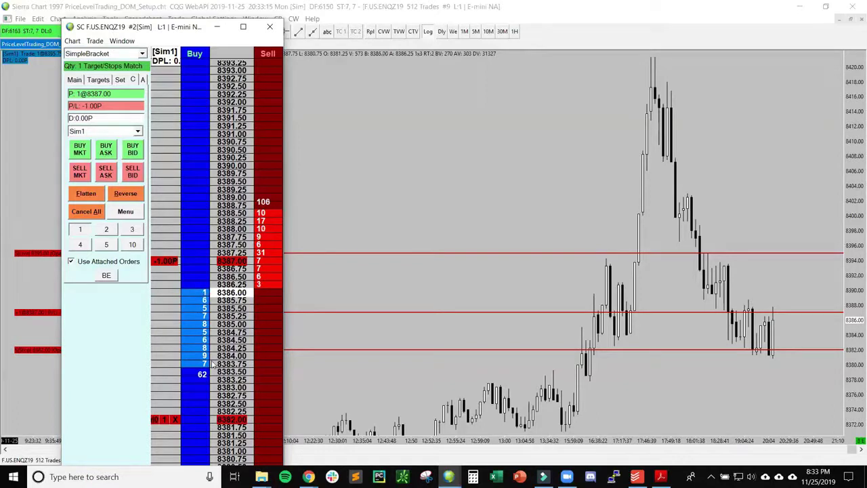
pyautogui.scroll(3, 214, 305)
pyautogui.scroll(1, 215, 305)
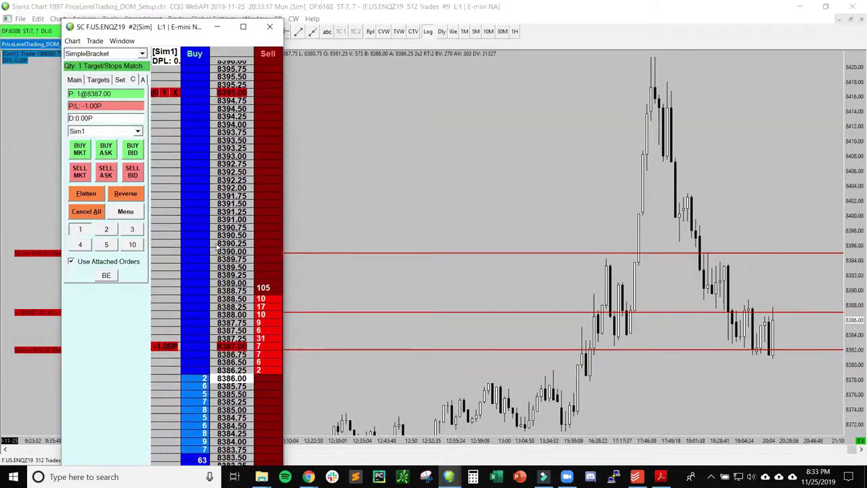
pyautogui.scroll(2, 224, 237)
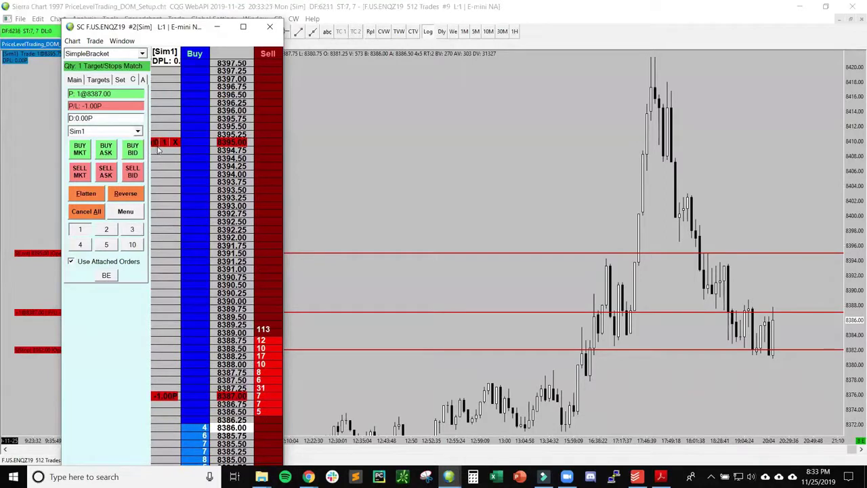
pyautogui.scroll(-2, 155, 145)
pyautogui.scroll(1, 157, 98)
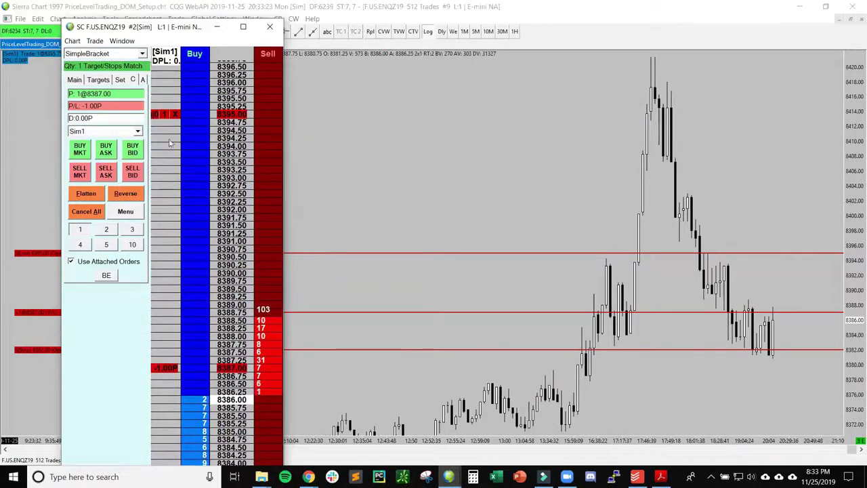
pyautogui.moveTo(159, 114)
pyautogui.mouseDown()
pyautogui.moveTo(147, 157)
pyautogui.moveTo(161, 170)
pyautogui.moveTo(155, 252)
pyautogui.moveTo(158, 178)
pyautogui.mouseUp()
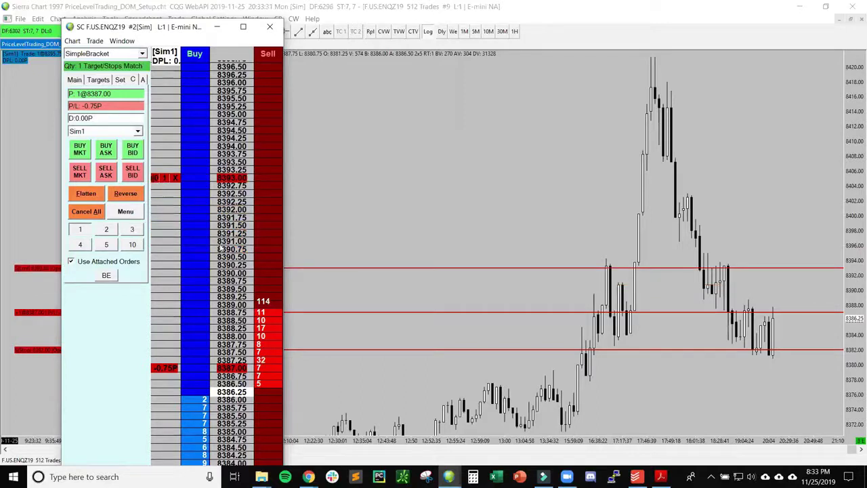
pyautogui.scroll(-2, 233, 286)
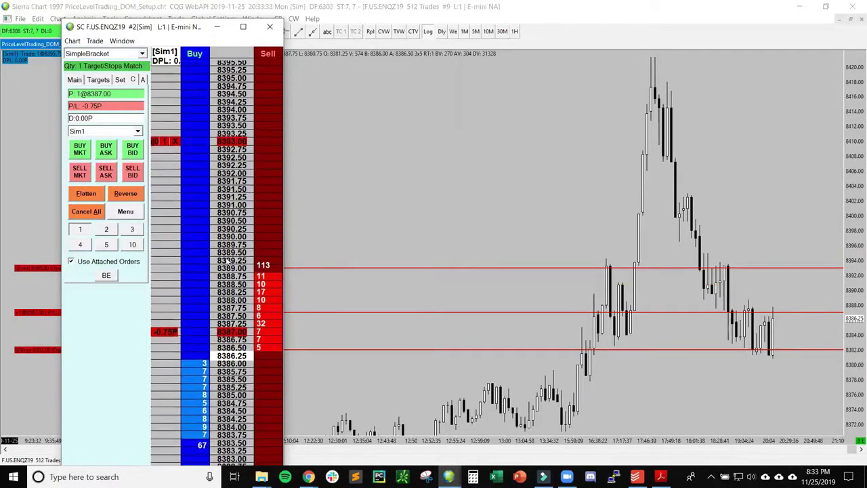
pyautogui.scroll(-6, 227, 260)
# Step: Drag the bracket orders in the DOM and chart, nudging the target up and leaving the stop at 8381.50
pyautogui.moveTo(157, 85)
pyautogui.mouseDown()
pyautogui.moveTo(157, 411)
pyautogui.moveTo(157, 384)
pyautogui.mouseUp()
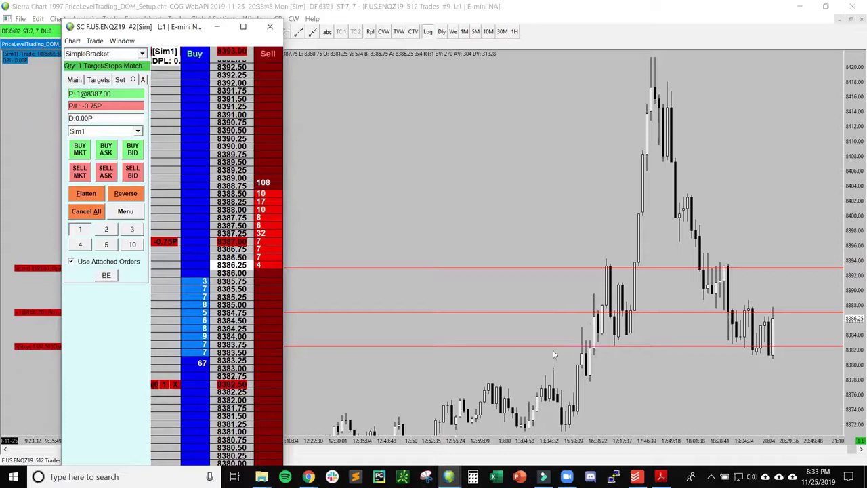
pyautogui.moveTo(552, 346)
pyautogui.mouseDown()
pyautogui.moveTo(553, 365)
pyautogui.moveTo(552, 337)
pyautogui.mouseUp()
pyautogui.moveTo(549, 270); pyautogui.dragTo(547, 263)
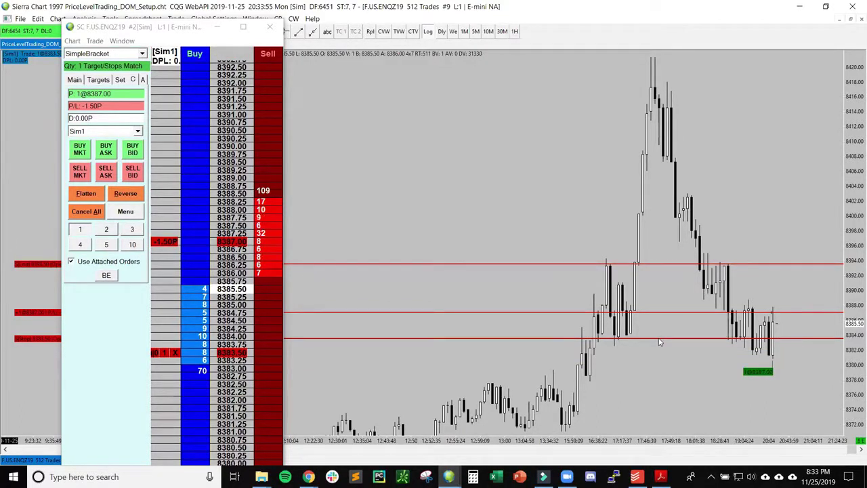
pyautogui.moveTo(661, 339); pyautogui.dragTo(662, 353)
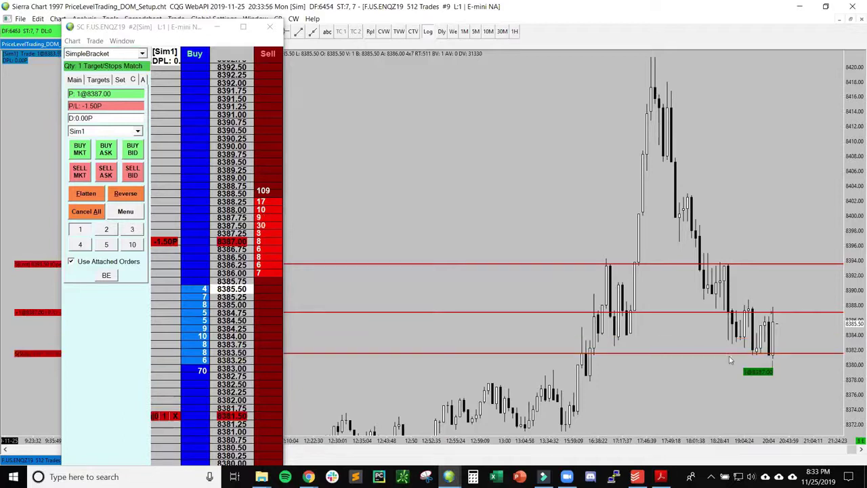
# Step: Cancel all working stop and target orders, then flatten the long 1-lot position
pyautogui.click(95, 212)
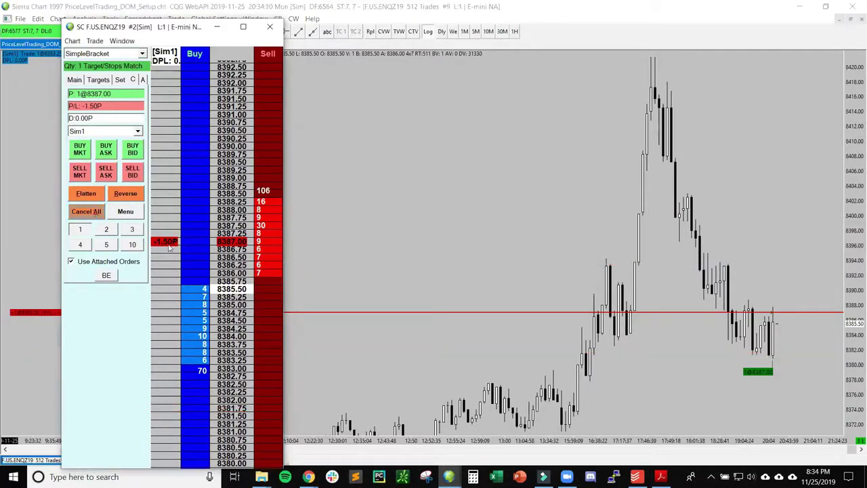
pyautogui.scroll(4, 224, 364)
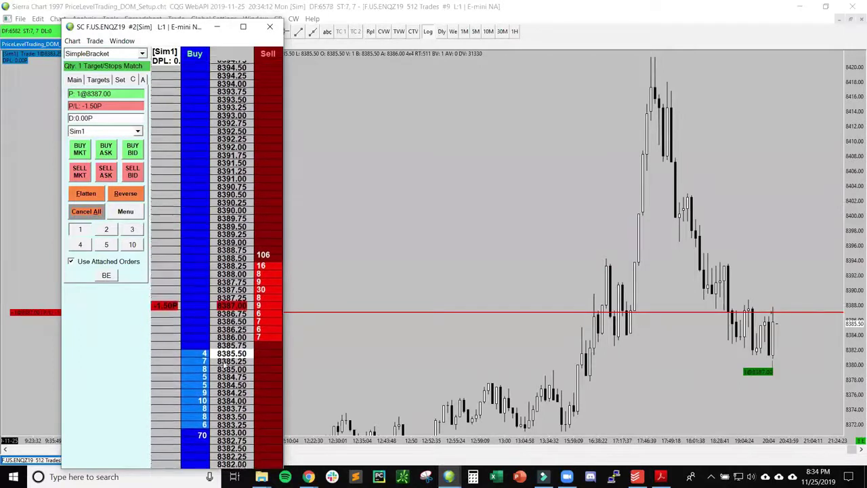
pyautogui.moveTo(224, 363); pyautogui.dragTo(228, 295)
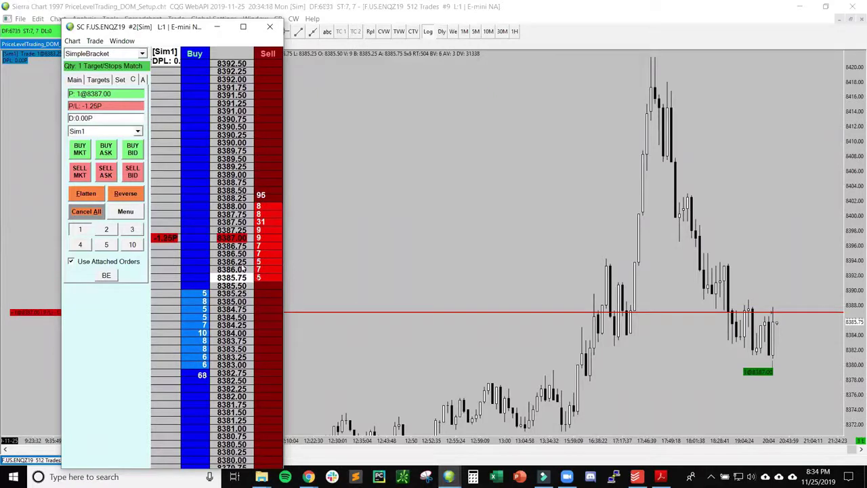
pyautogui.click(86, 194)
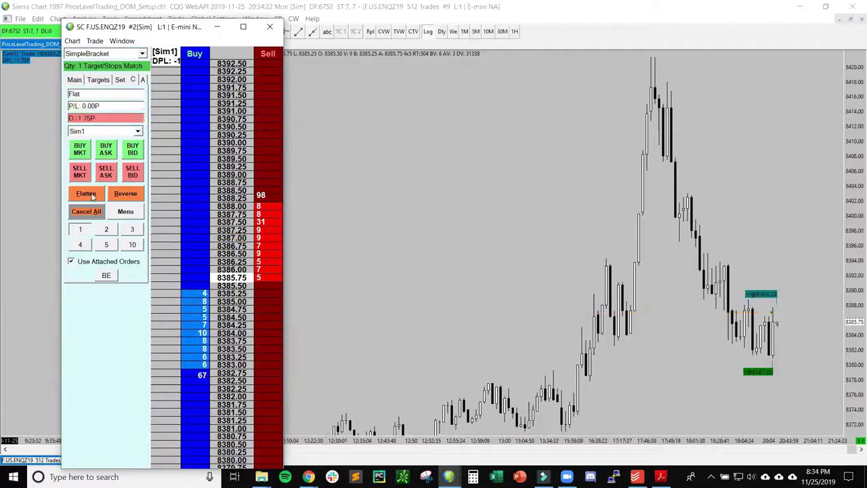